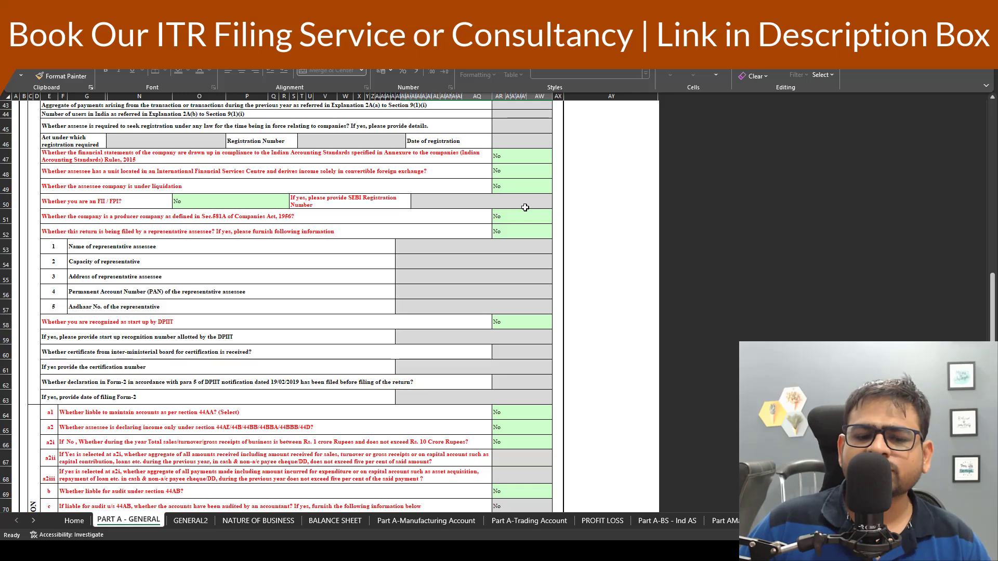
Review the audit information questions on the PART A - GENERAL sheet, starting with liability to maintain accounts under section 44AA
scroll(524, 207, "down", 6)
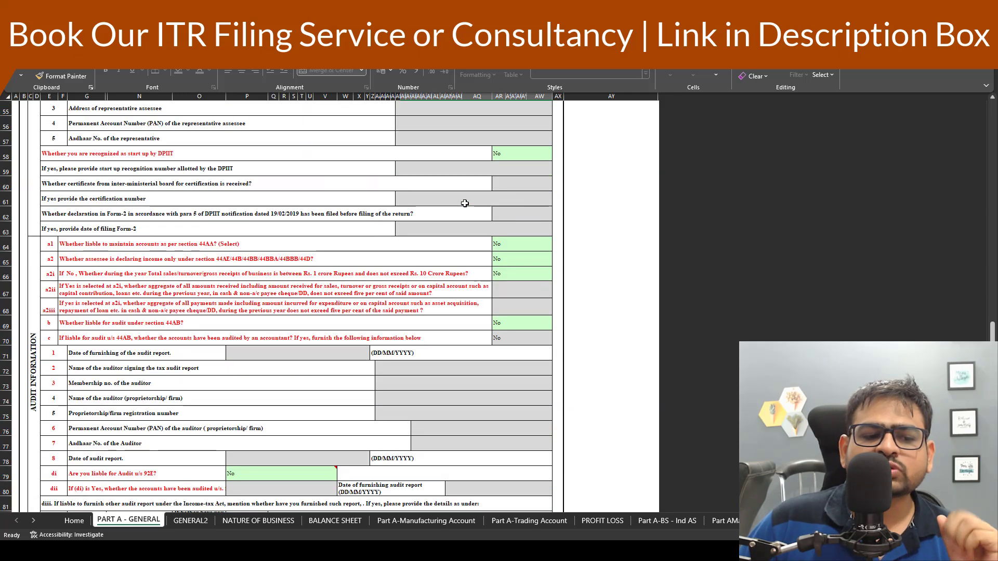
scroll(465, 204, "up", 1)
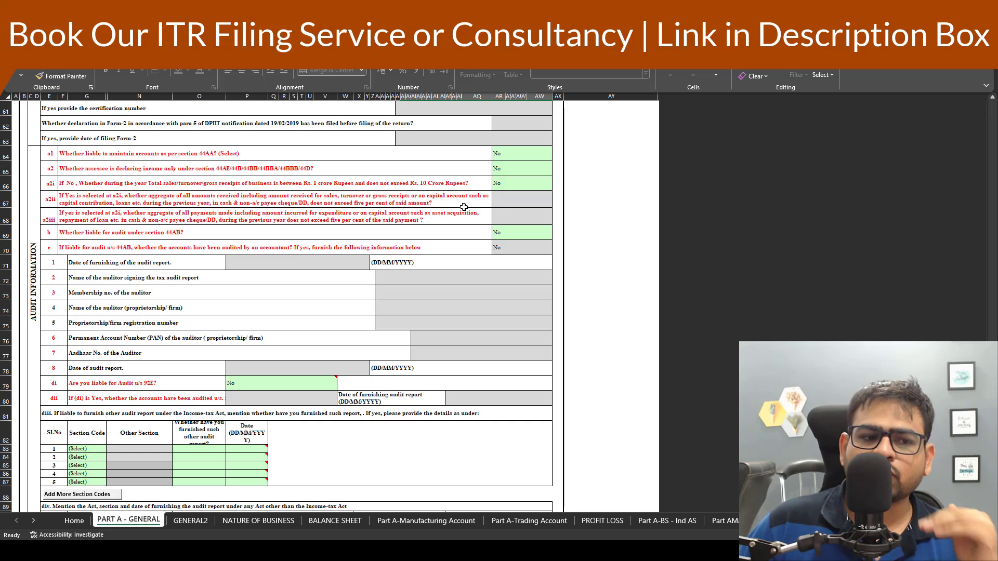
left_click(201, 159)
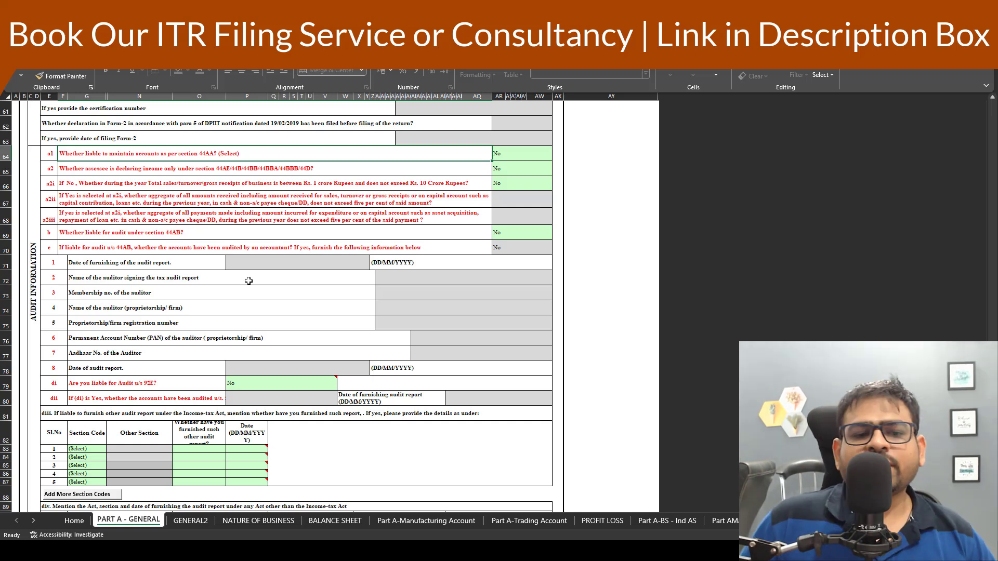
Check the Companies Act, 2013 row in the other-Act audit table: Act, section code, audited status and report furnishing date
scroll(245, 276, "down", 6)
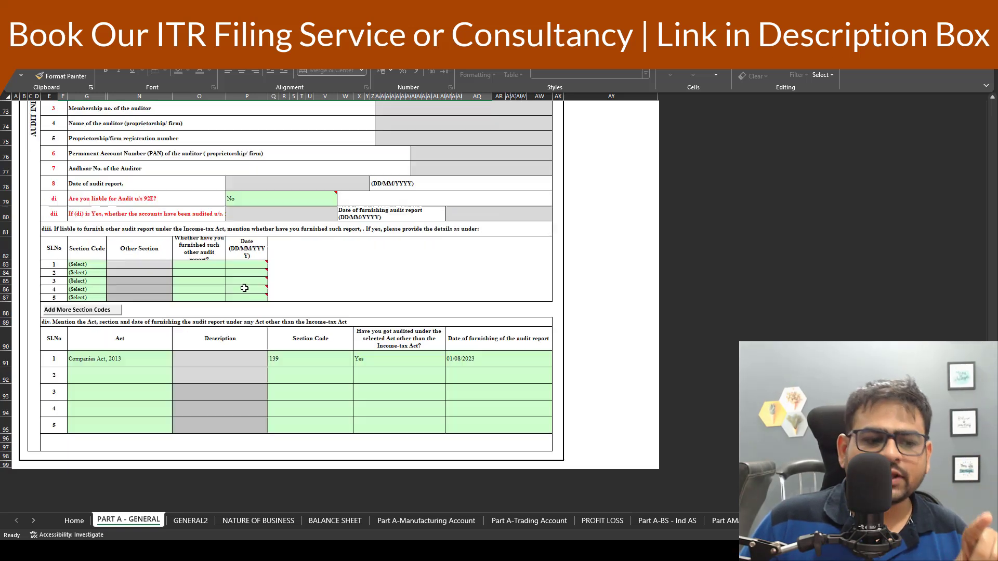
left_click(79, 266)
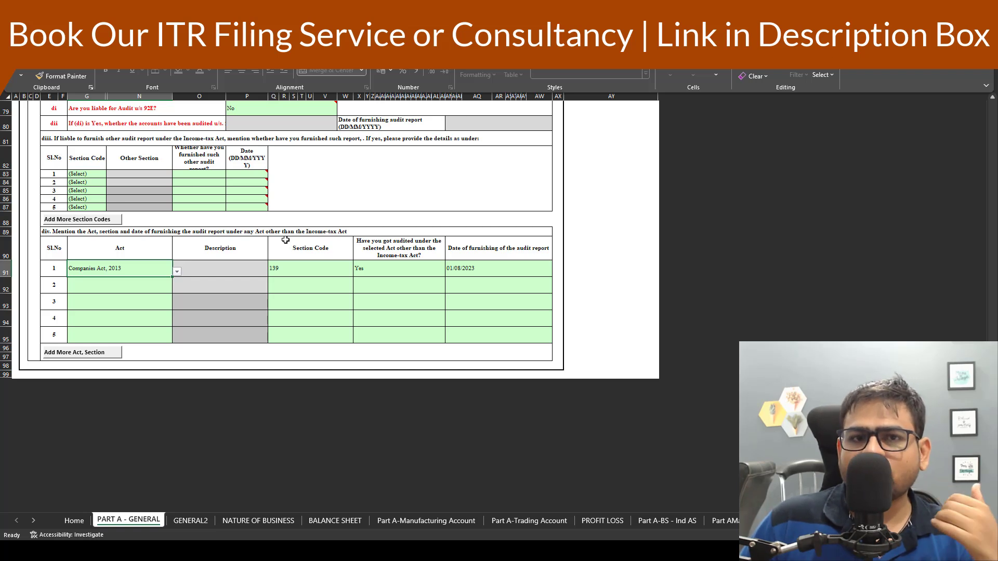
left_click(177, 274)
left_click(177, 274)
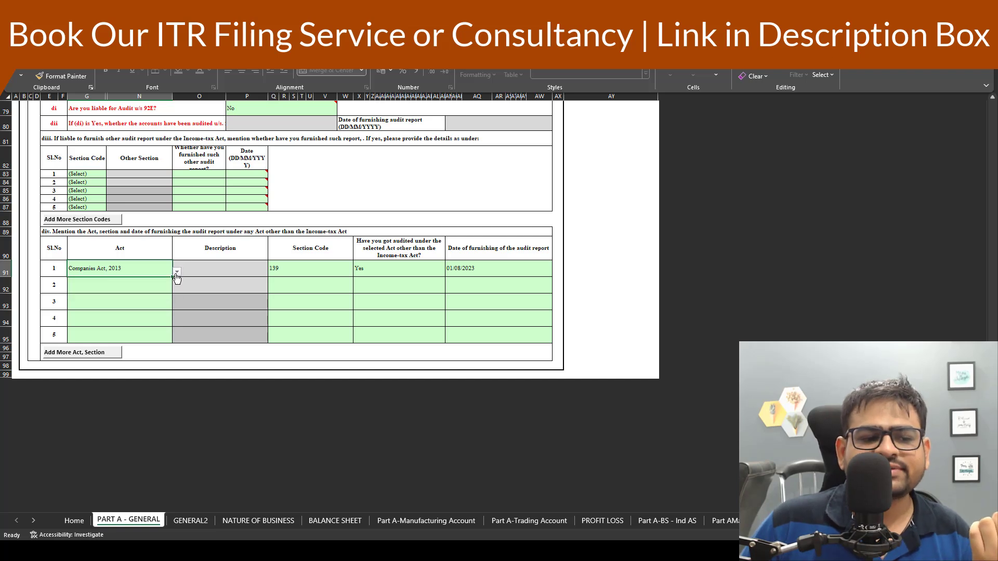
left_click(327, 266)
left_click(413, 269)
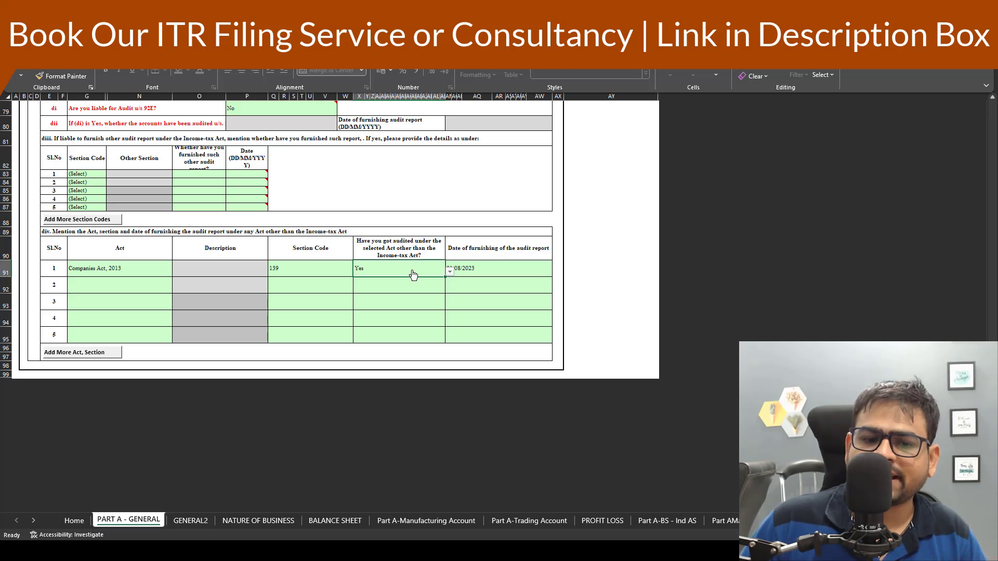
left_click(496, 268)
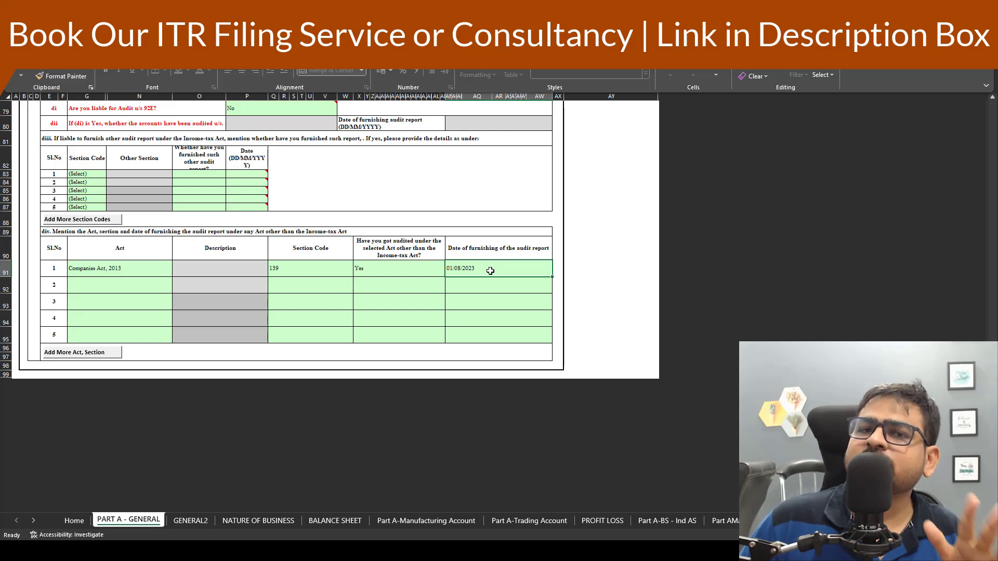
Check the answer on audit liability under section 44AB and the auditor detail rows that depend on it
scroll(416, 379, "up", 6)
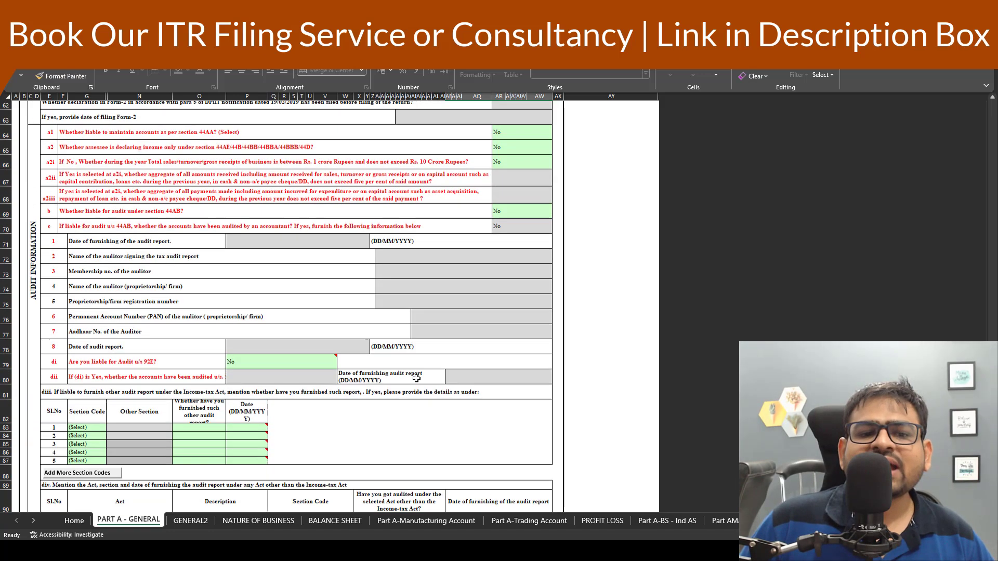
scroll(416, 379, "up", 1)
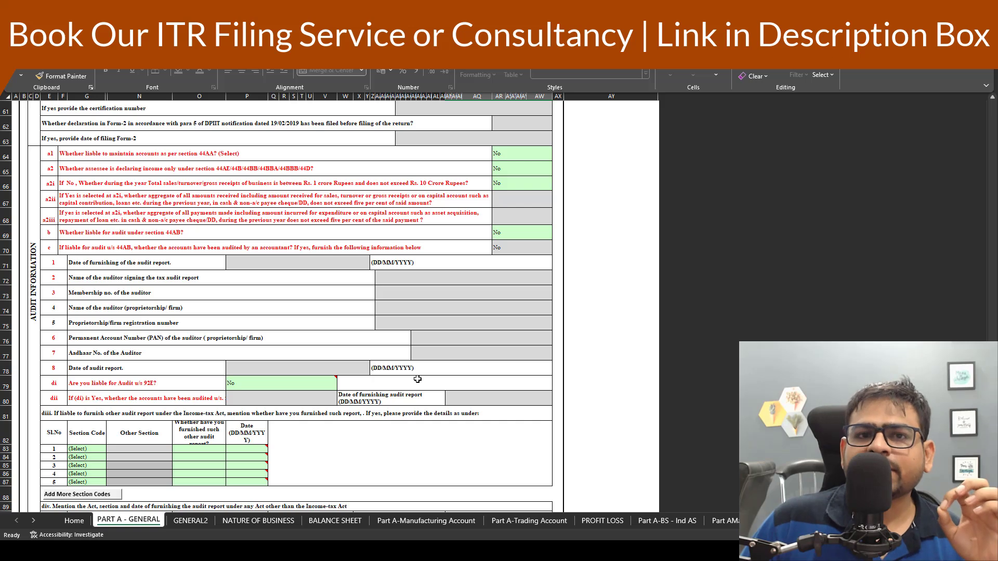
left_click(147, 238)
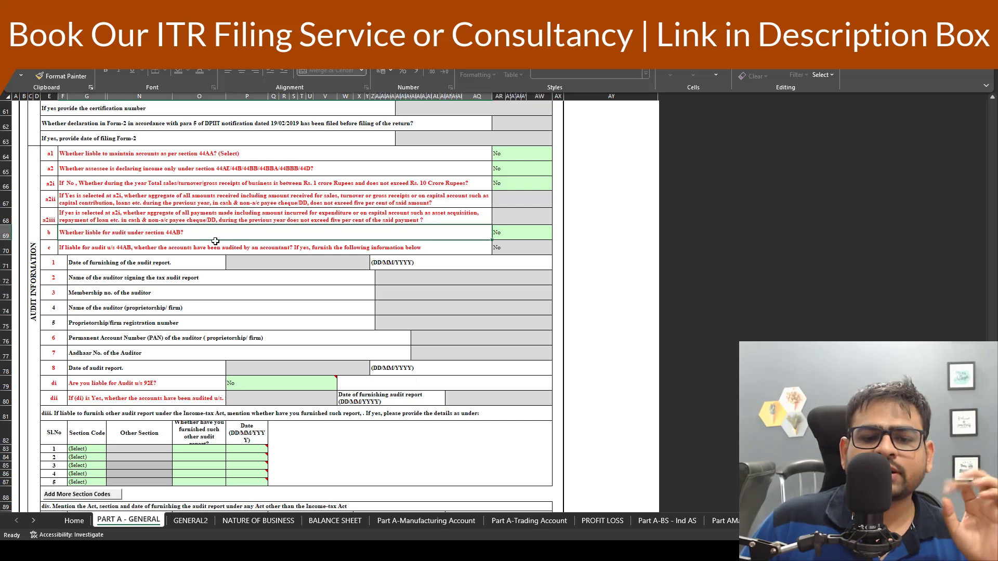
left_click(516, 234)
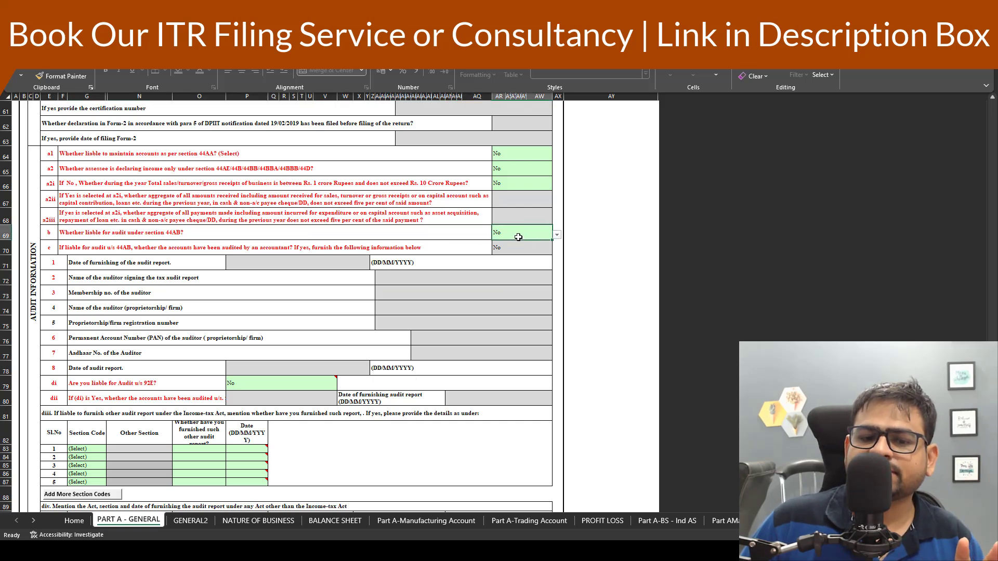
left_click(558, 235)
left_click(526, 255)
left_click_drag(412, 281, 418, 334)
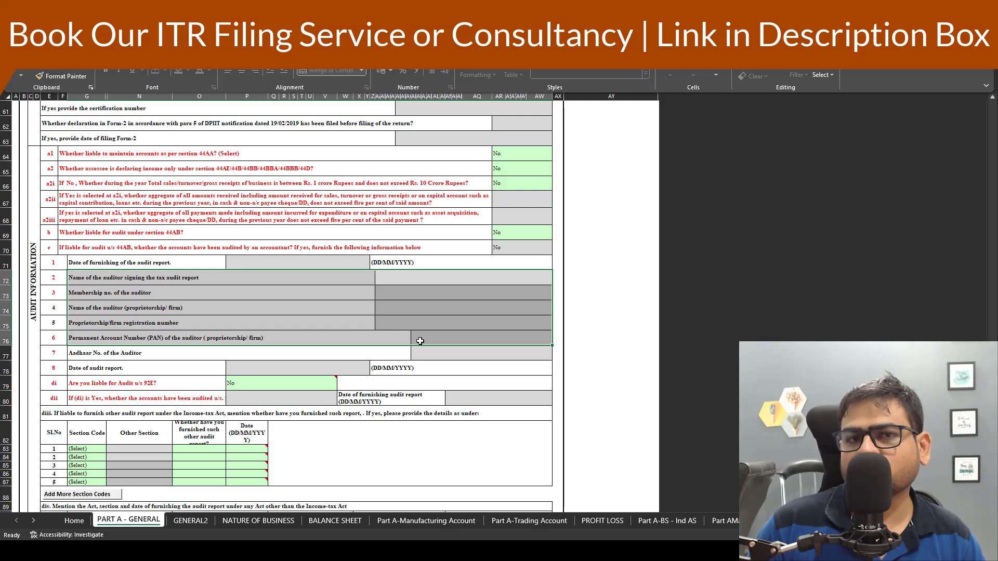
On the GENERAL2 sheet, inspect the holding status choices and look over the company detail tables below them
left_click(198, 521)
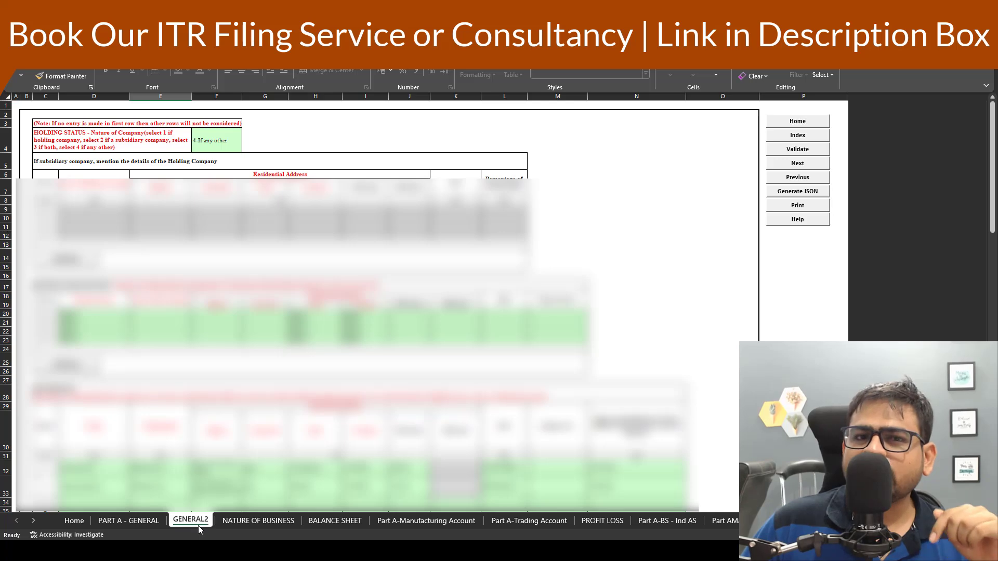
left_click(214, 144)
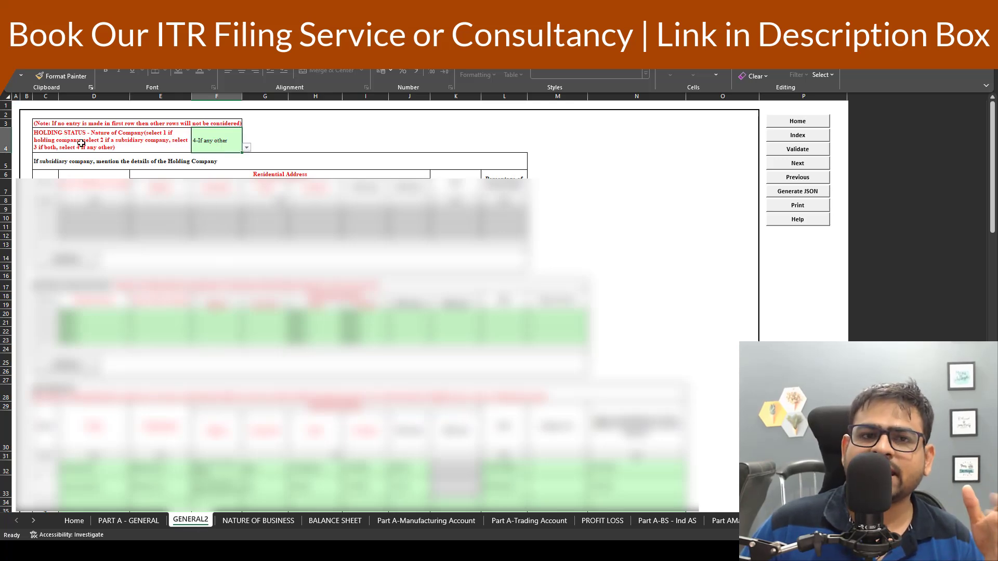
left_click(248, 148)
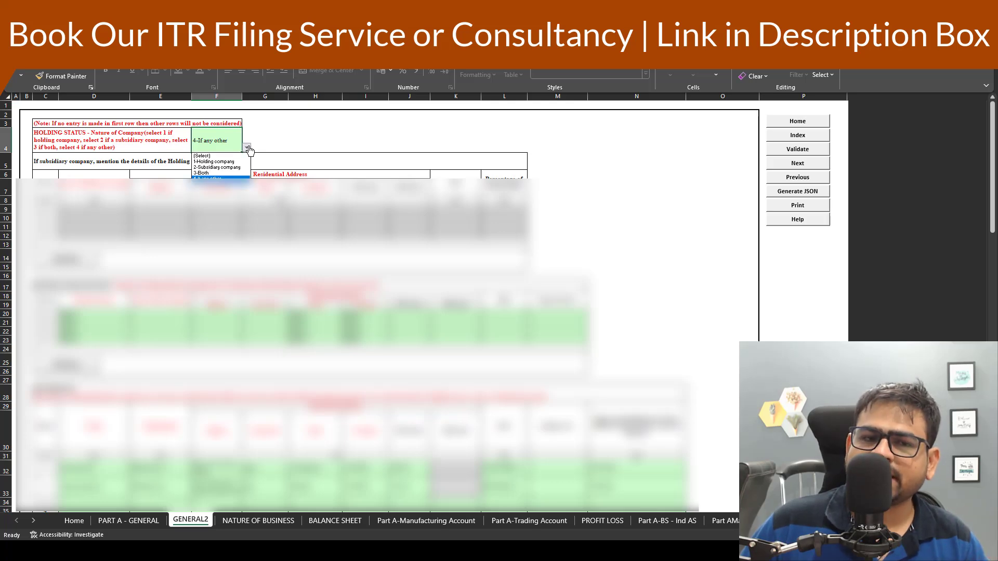
left_click(248, 148)
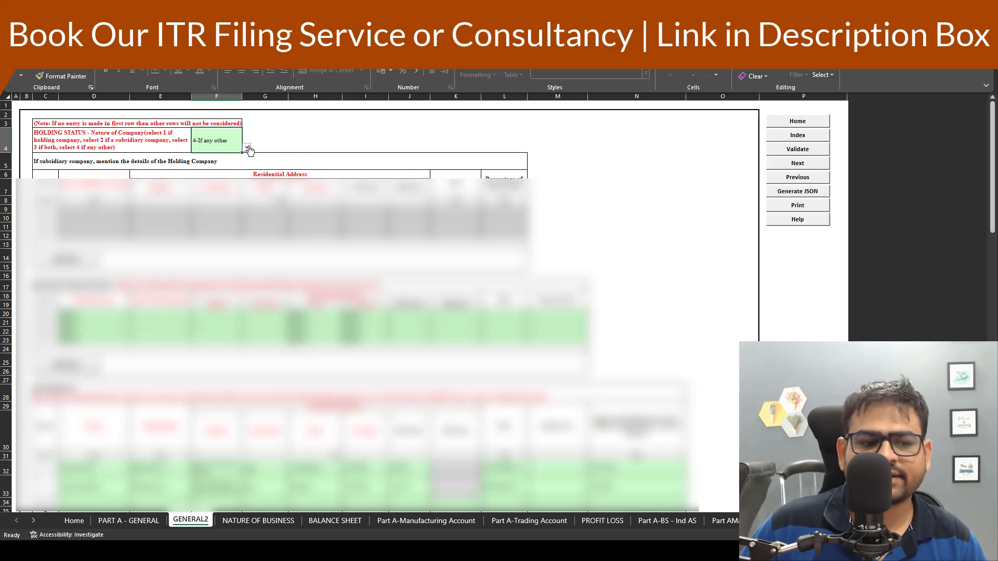
scroll(256, 245, "down", 6)
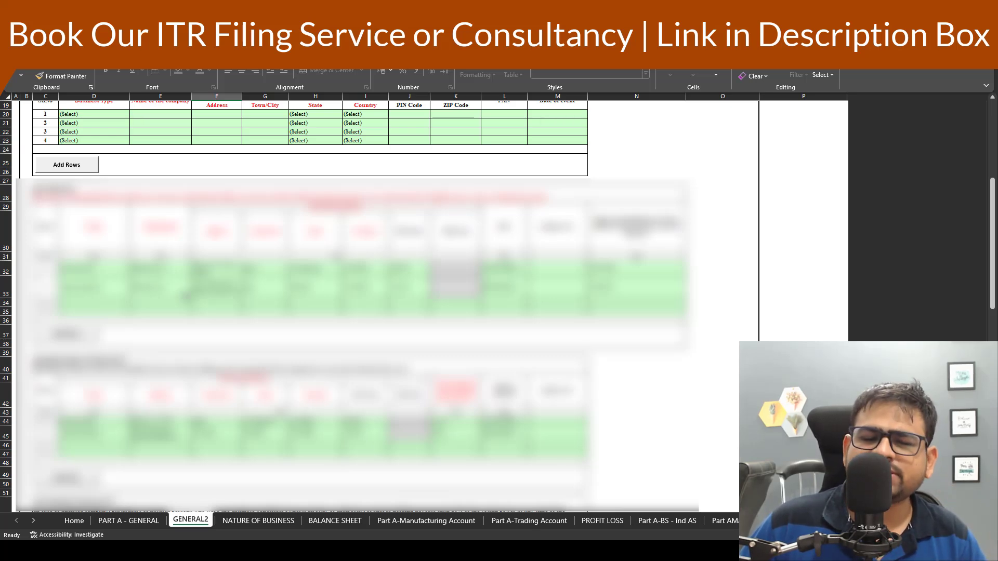
left_click(199, 270)
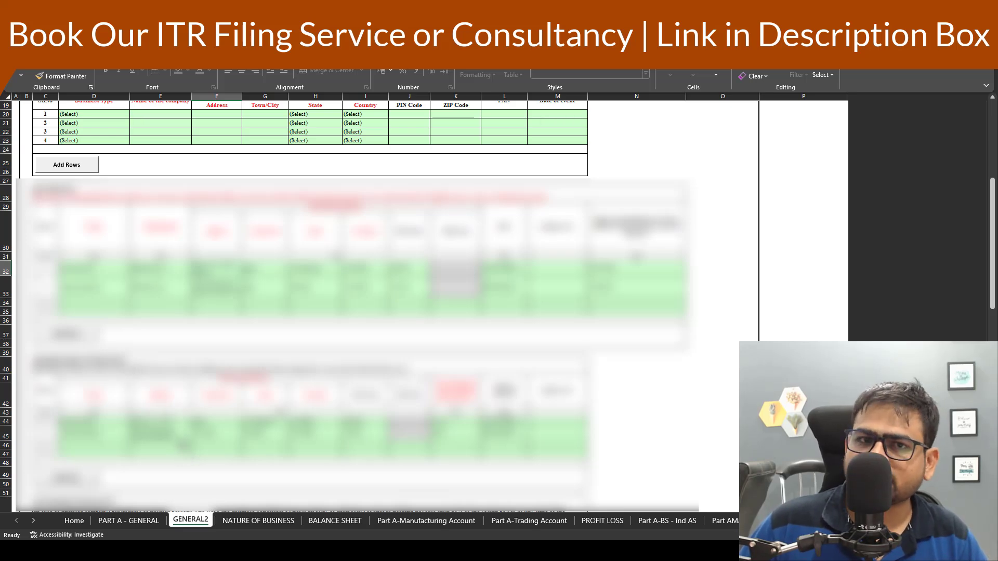
Review the first business code entry and its adjacent details on the NATURE OF BUSINESS sheet
left_click(244, 521)
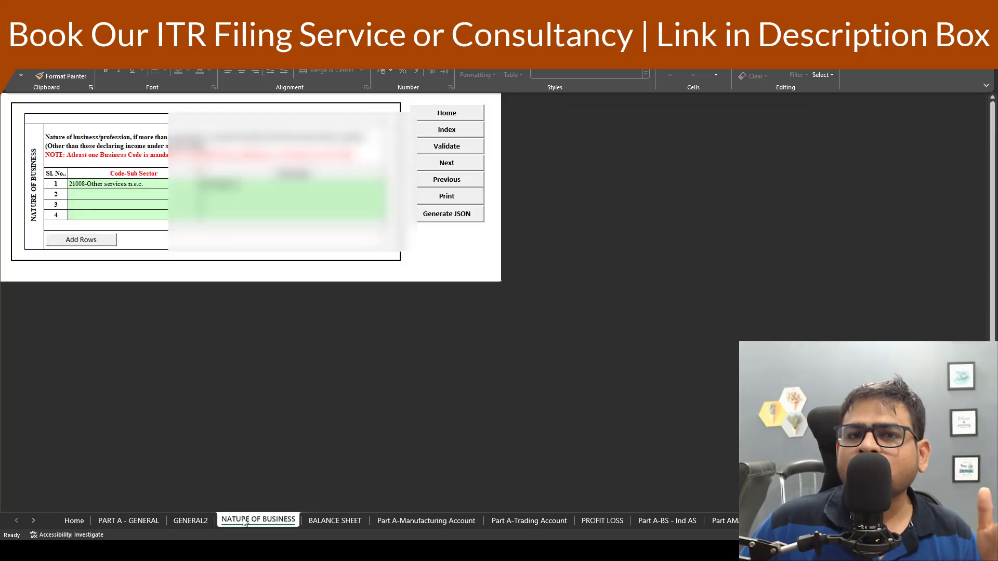
left_click(253, 184)
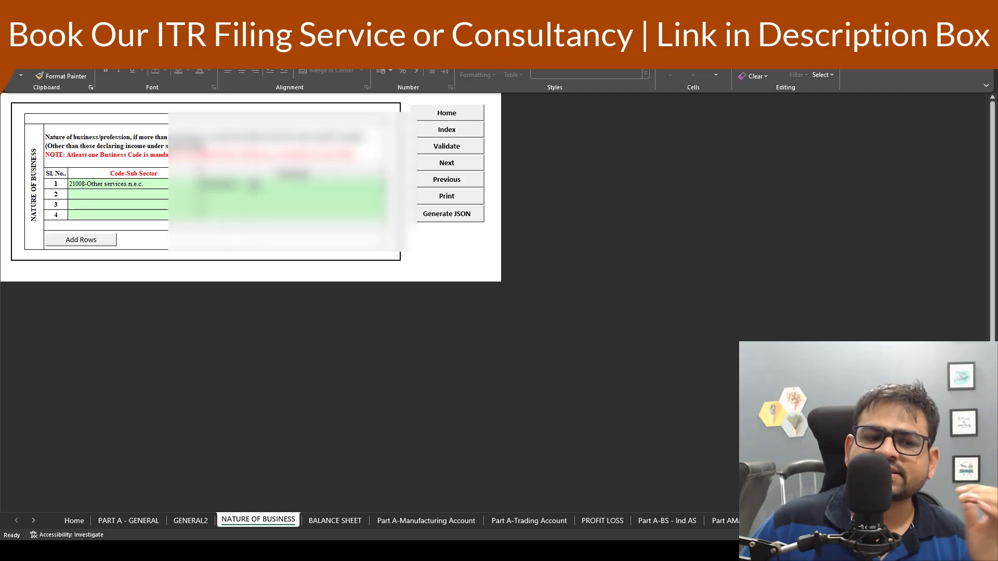
left_click(165, 184)
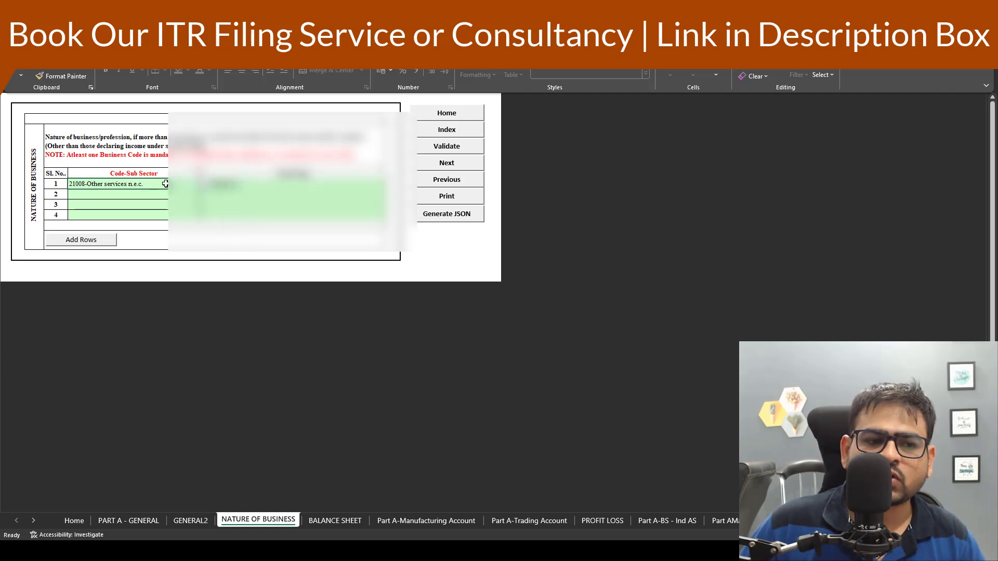
left_click(258, 192)
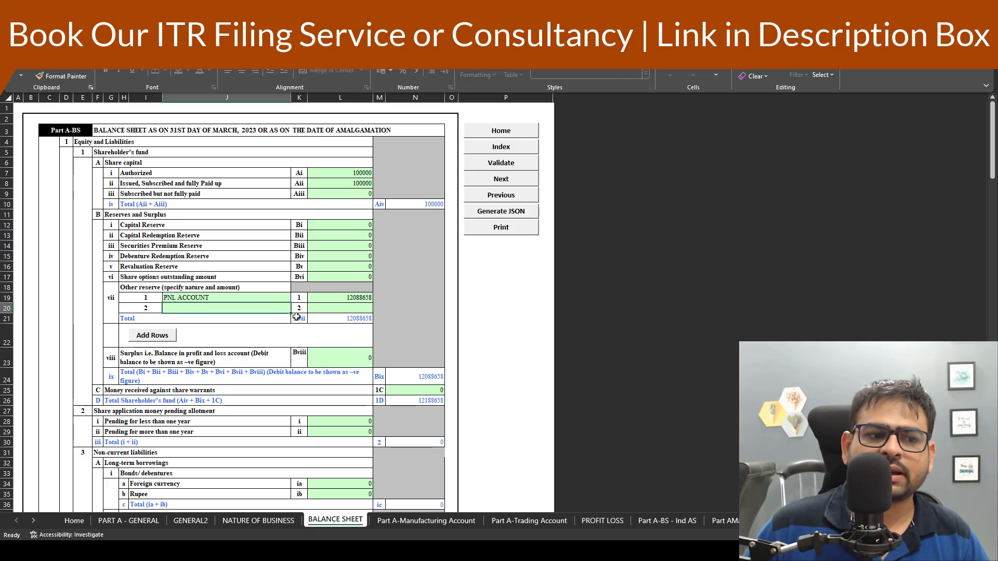
Review the BALANCE SHEET figures from authorised share capital through trade payables to depreciation on tangible assets
left_click(330, 172)
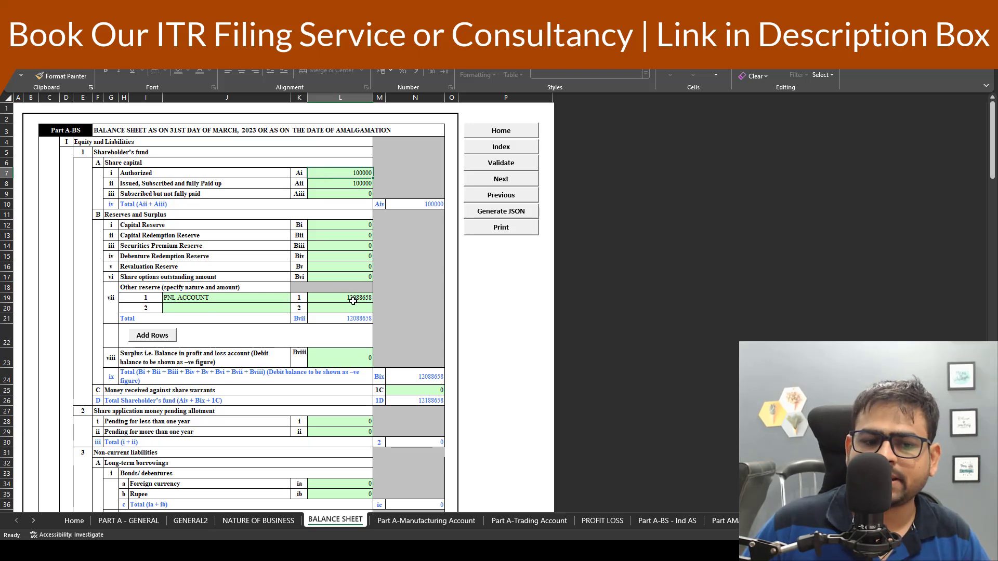
scroll(353, 301, "down", 20)
left_click(355, 191)
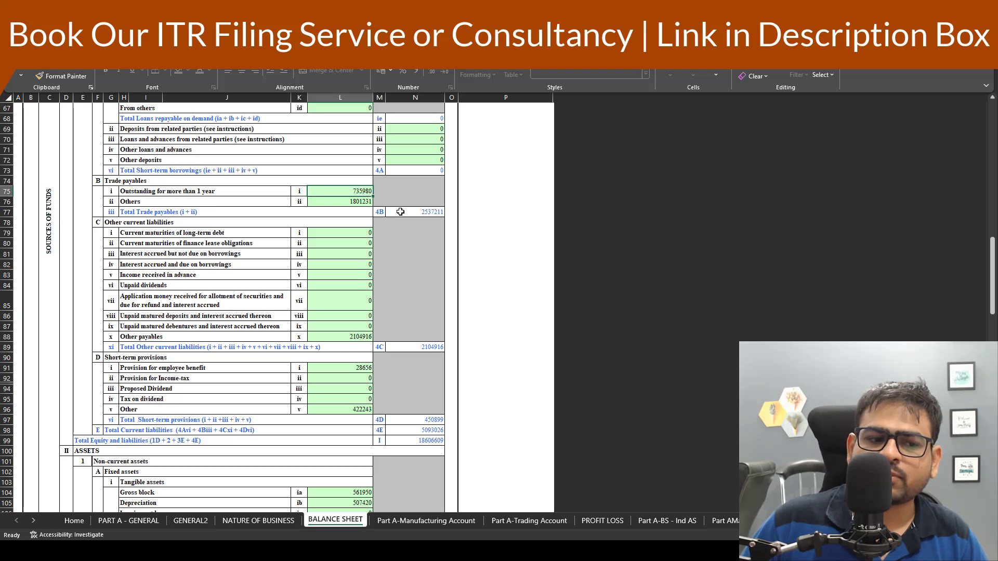
scroll(364, 213, "down", 8)
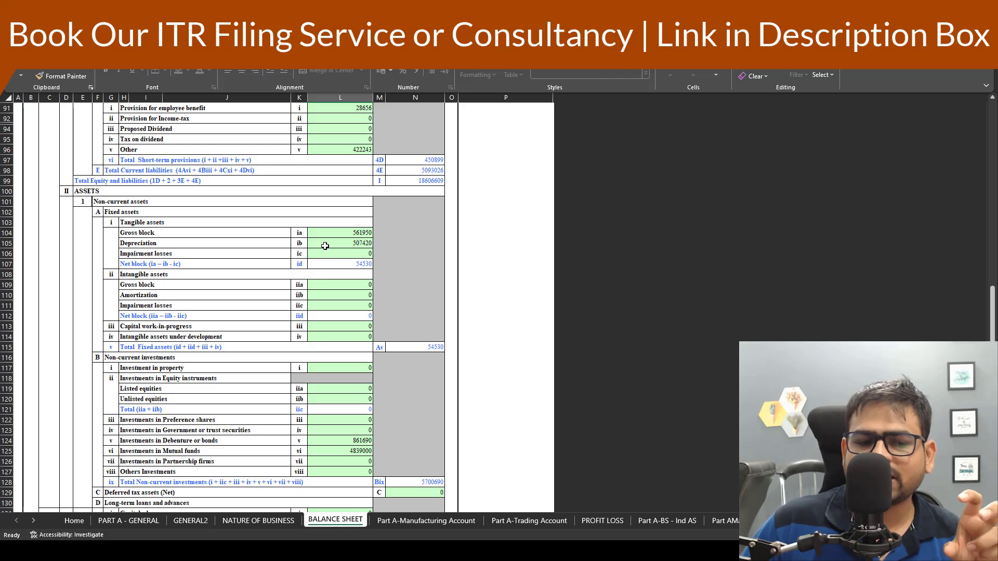
left_click(325, 246)
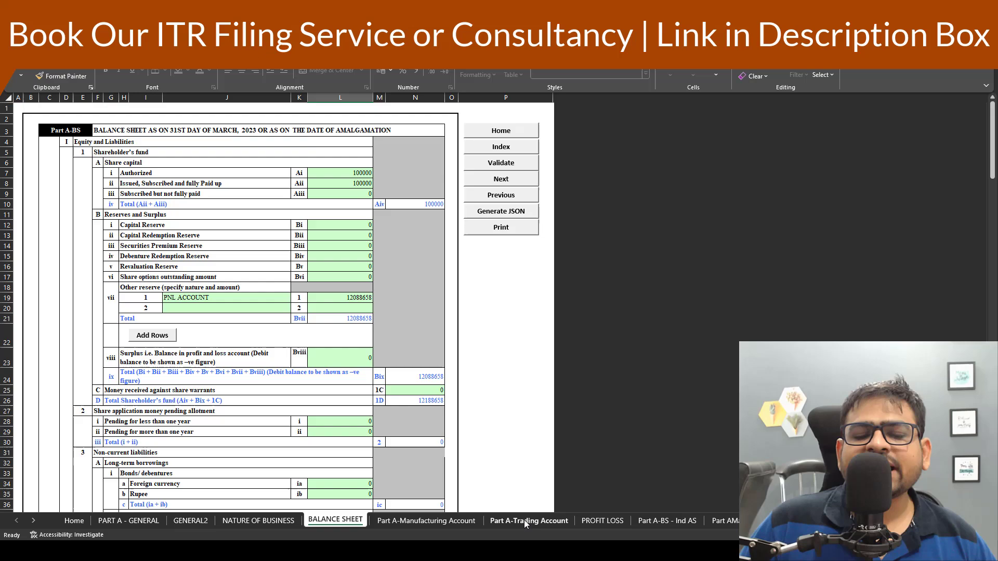
Review the Part A-Trading Account sheet, checking the sale of services amount and the remaining rows
left_click(524, 522)
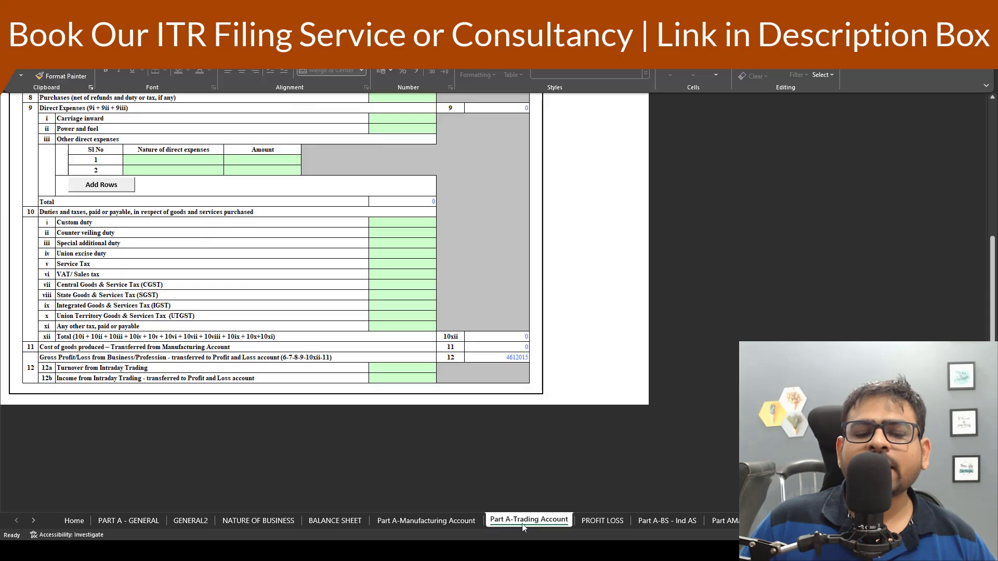
scroll(421, 399, "up", 10)
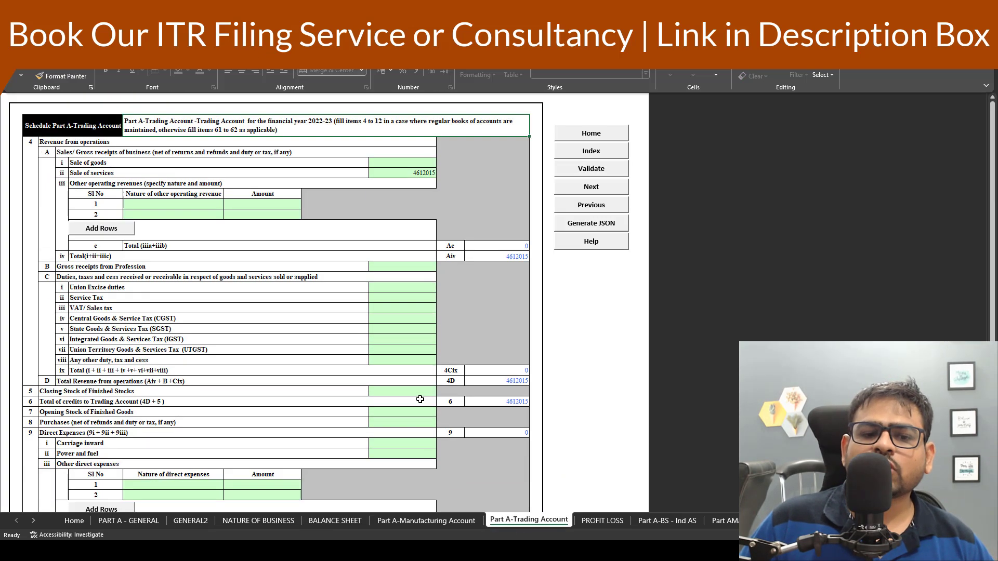
left_click(408, 175)
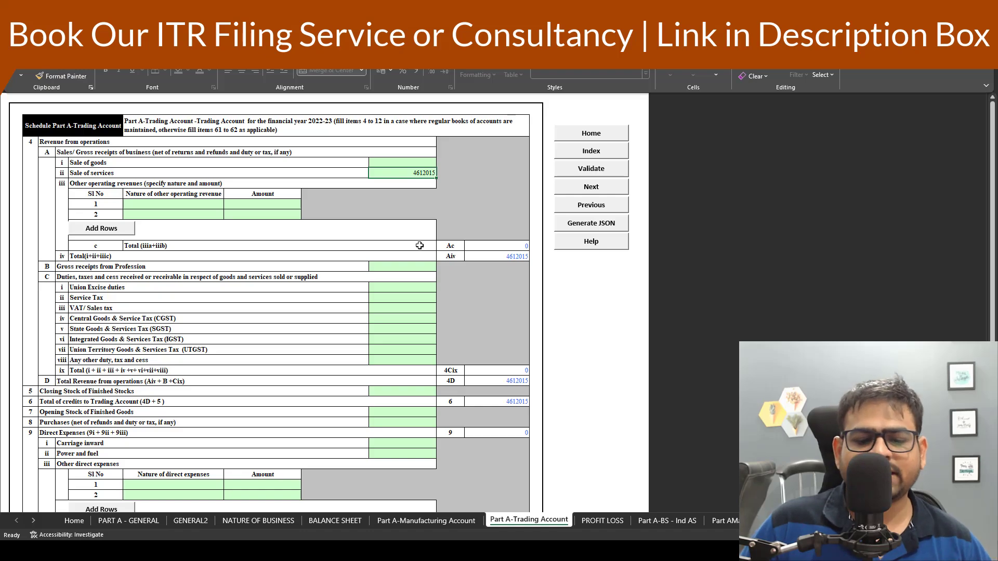
scroll(419, 245, "down", 8)
Review the PROFIT LOSS sheet from other income, including profit on sale of securities, down to the presumptive income section
left_click(618, 523)
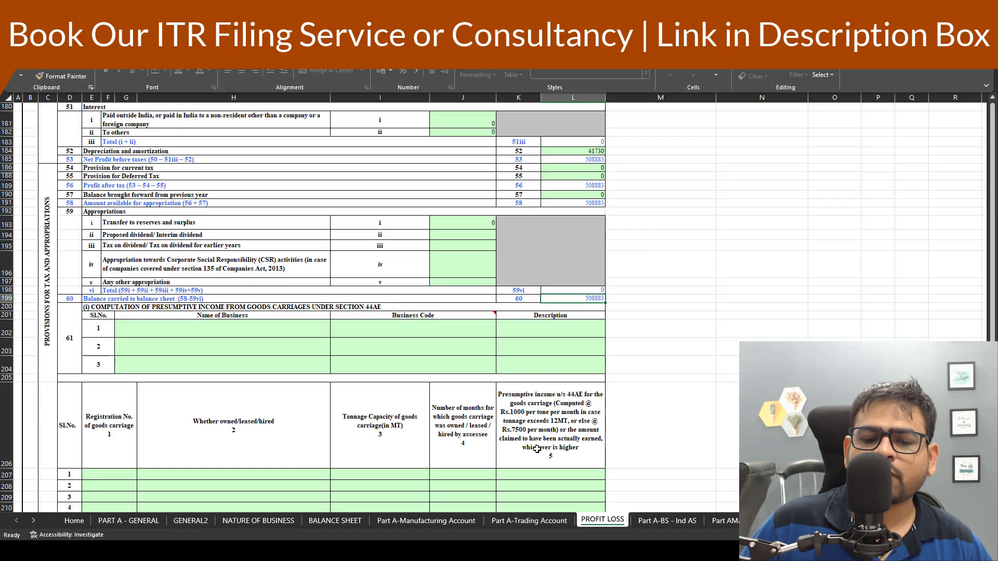
scroll(440, 338, "up", 10)
scroll(439, 338, "up", 15)
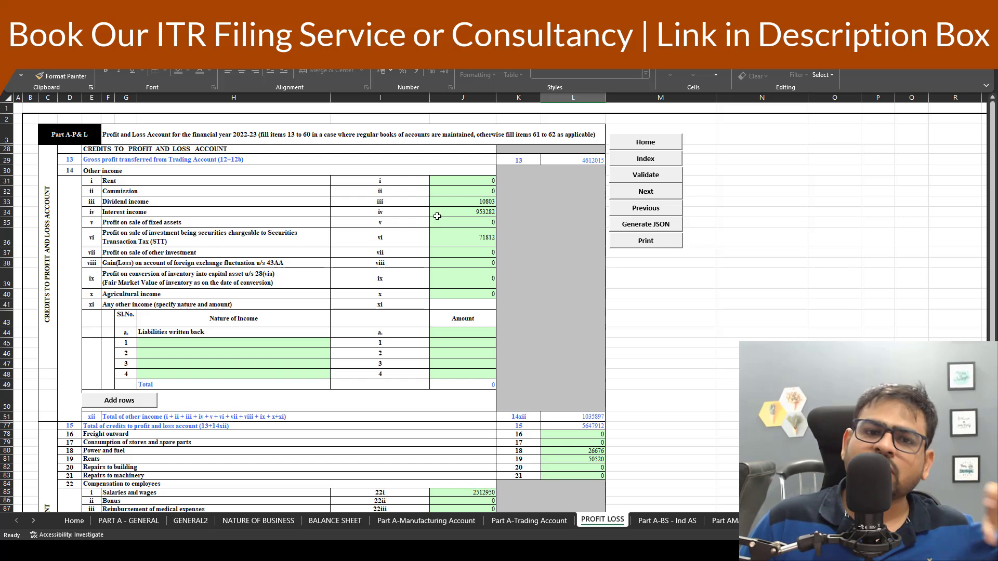
left_click(457, 233)
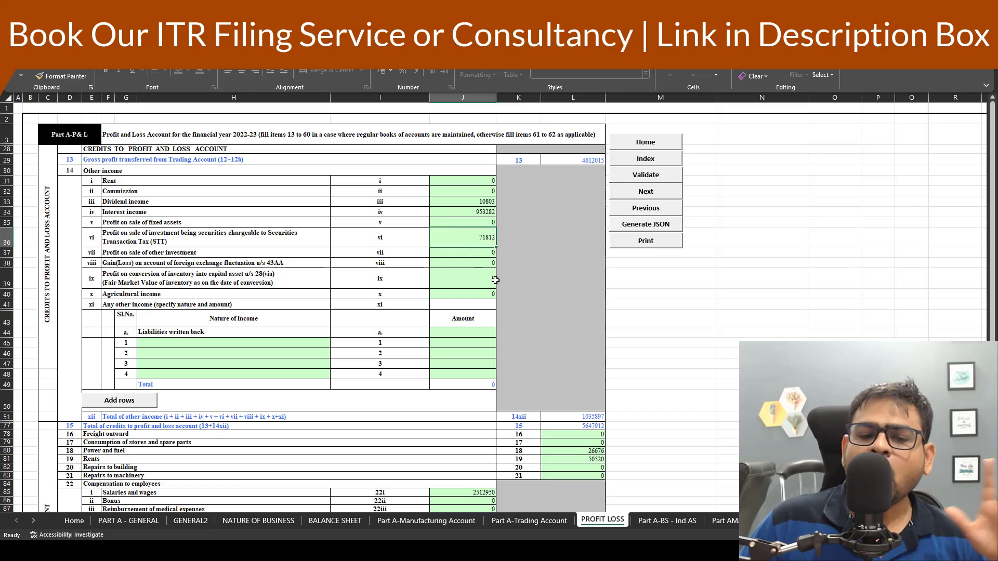
scroll(492, 285, "down", 14)
scroll(455, 265, "down", 20)
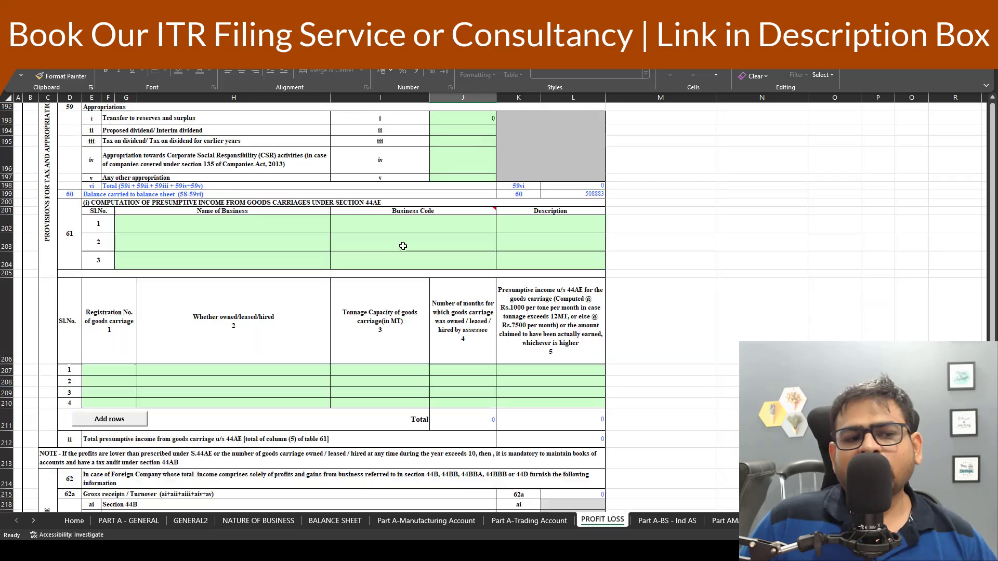
left_click(596, 203)
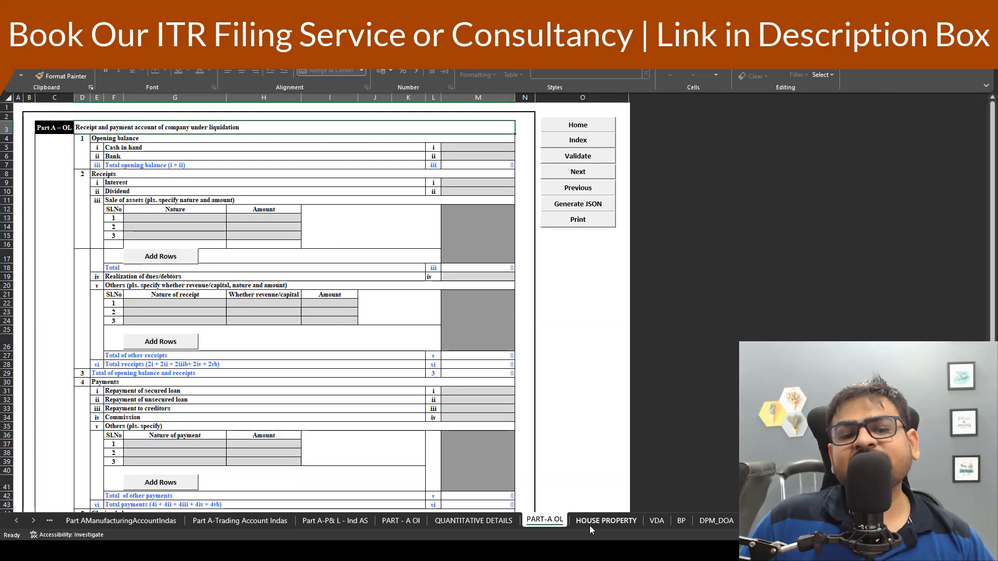
Review the HOUSE PROPERTY schedule and the VDA schedule for income from virtual digital assets
left_click(589, 522)
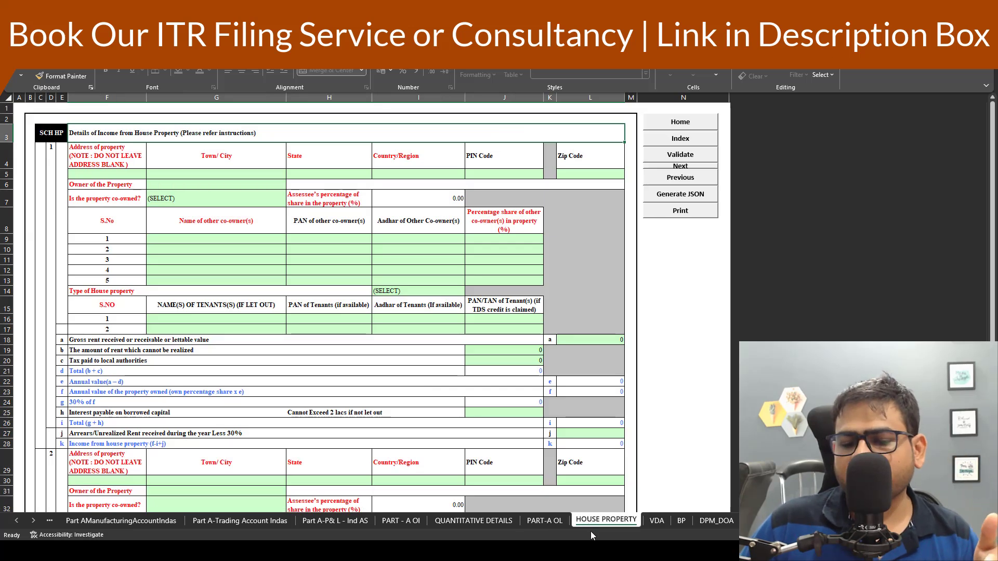
left_click(34, 520)
left_click(34, 520)
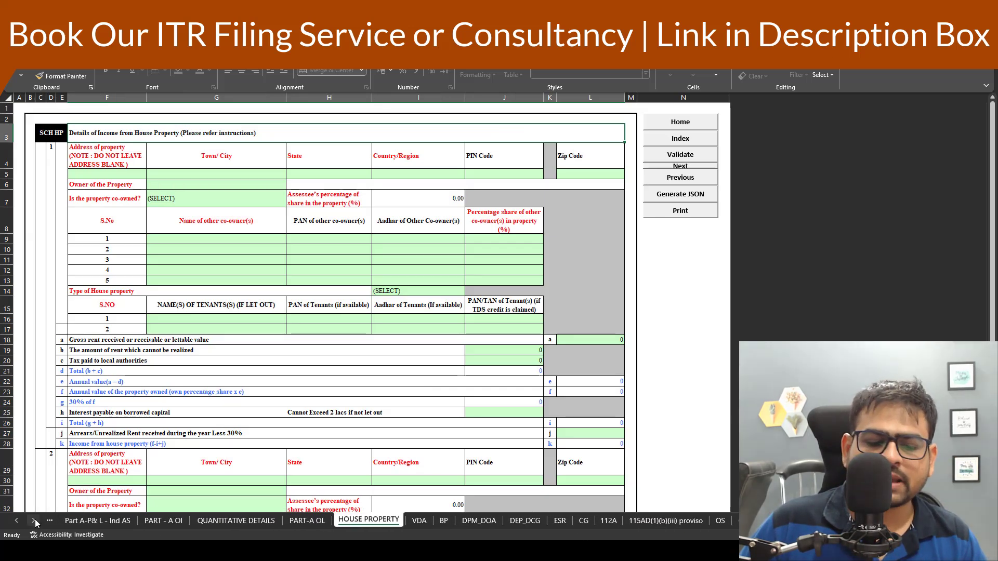
left_click(33, 520)
left_click(348, 522)
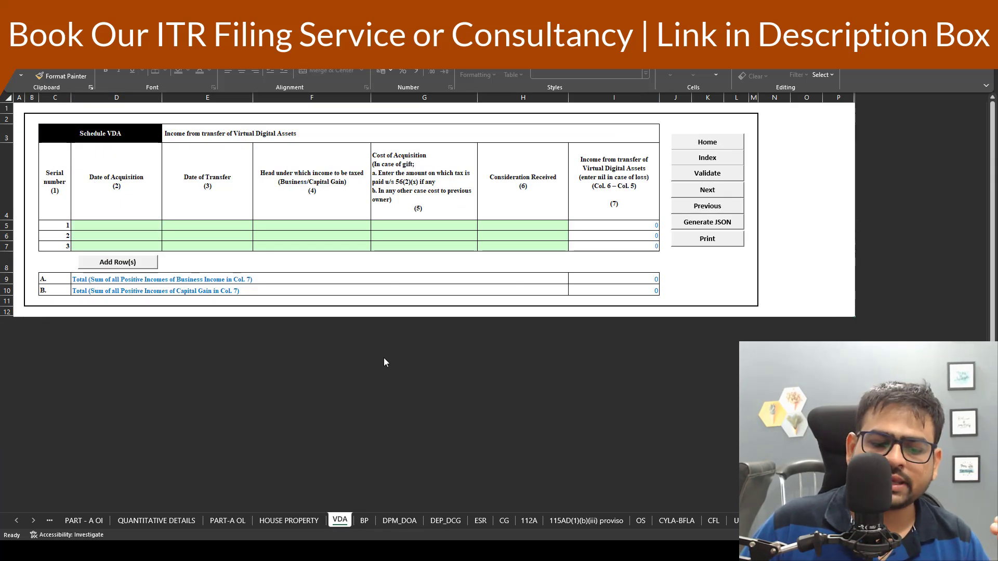
Look over the CG sheet from the long-term capital gains items back up to the start of the schedule
left_click(507, 522)
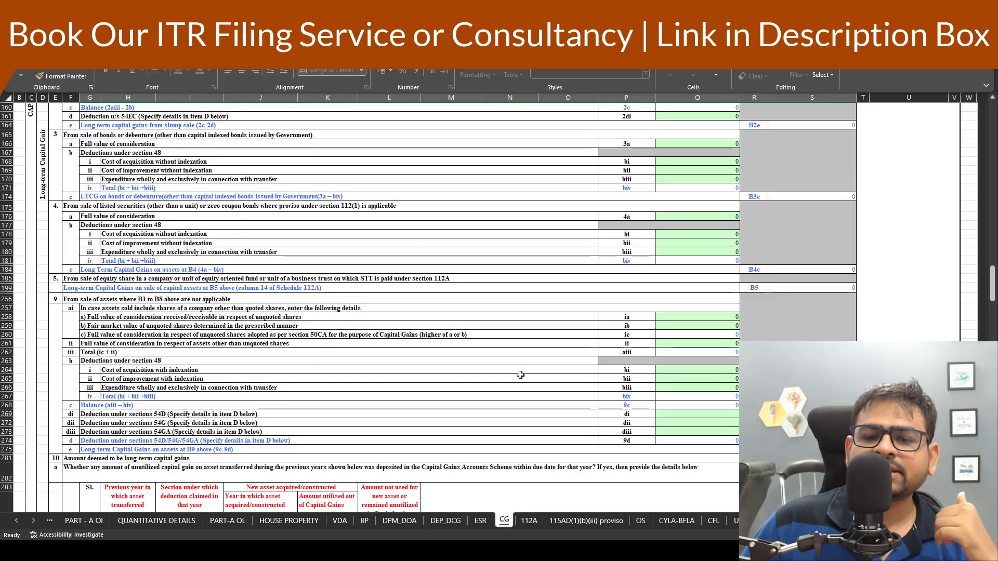
scroll(515, 379, "up", 20)
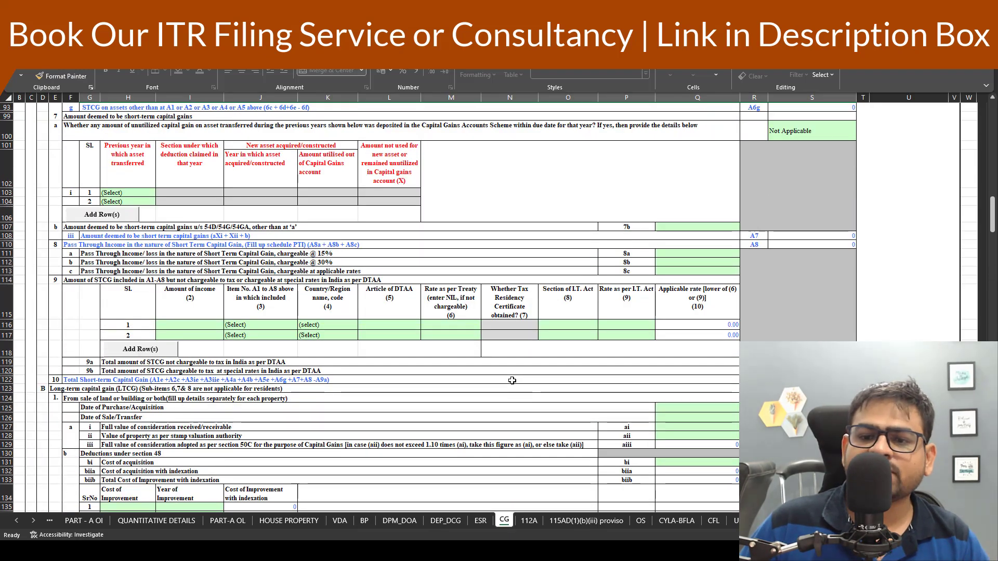
scroll(479, 384, "up", 6)
scroll(444, 371, "down", 12)
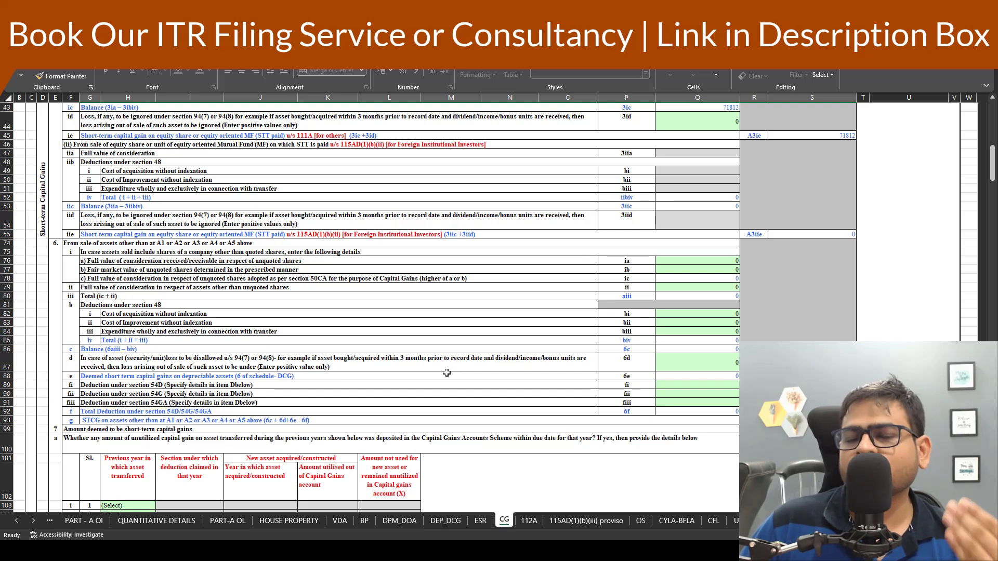
scroll(447, 370, "up", 8)
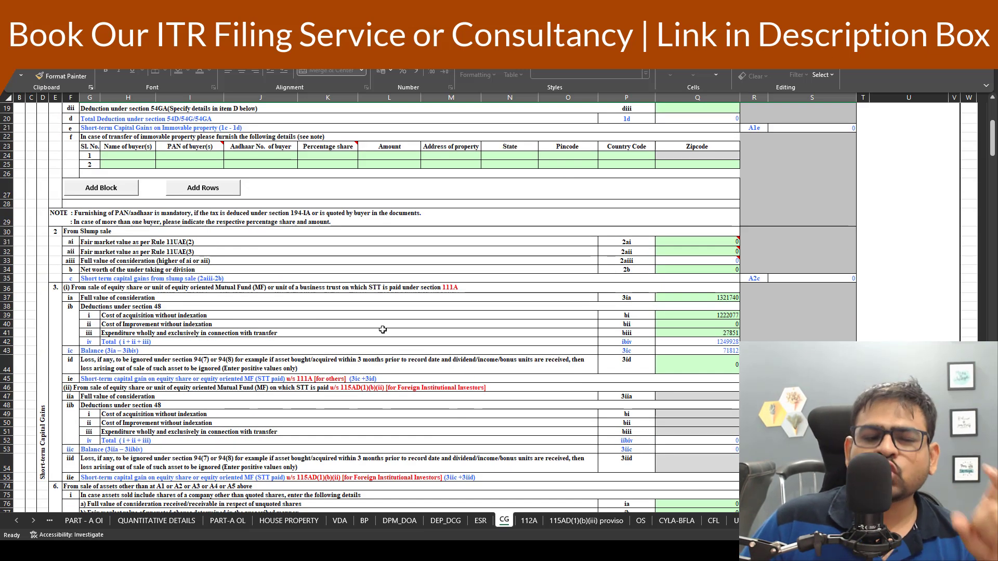
scroll(382, 331, "up", 6)
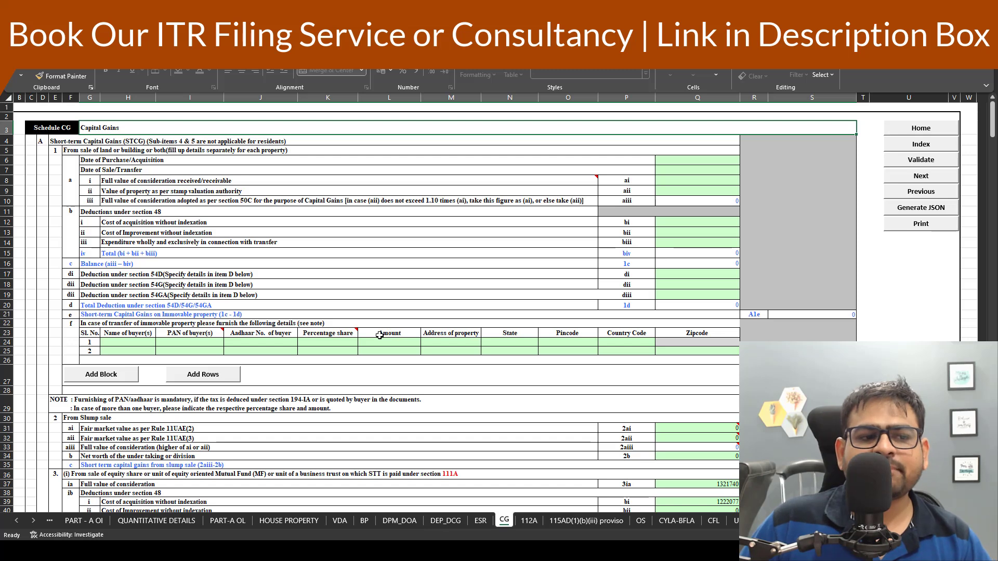
Review the short-term capital gains section on sale of land or building, then continue past slump sale to item 3
left_click(279, 141)
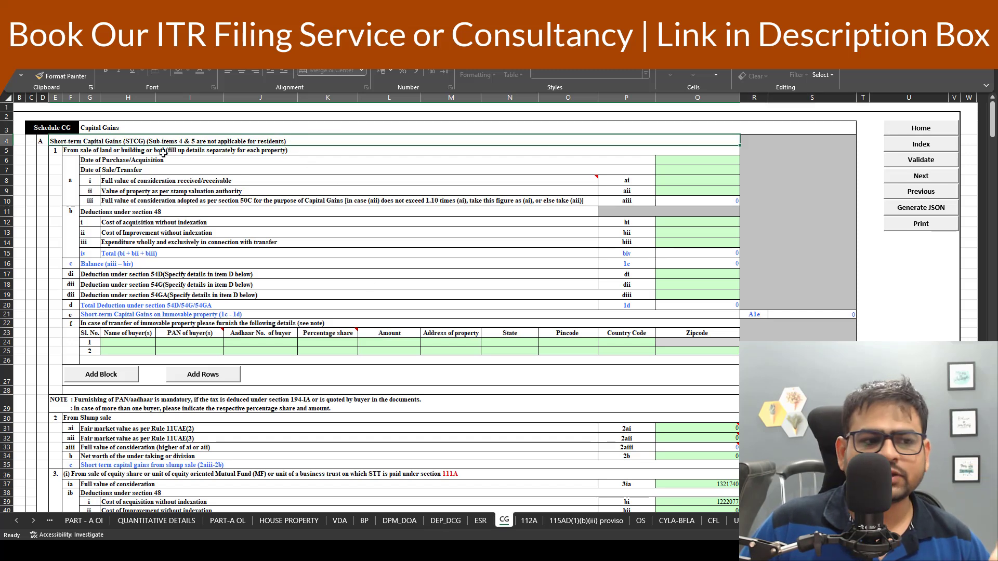
left_click(193, 172)
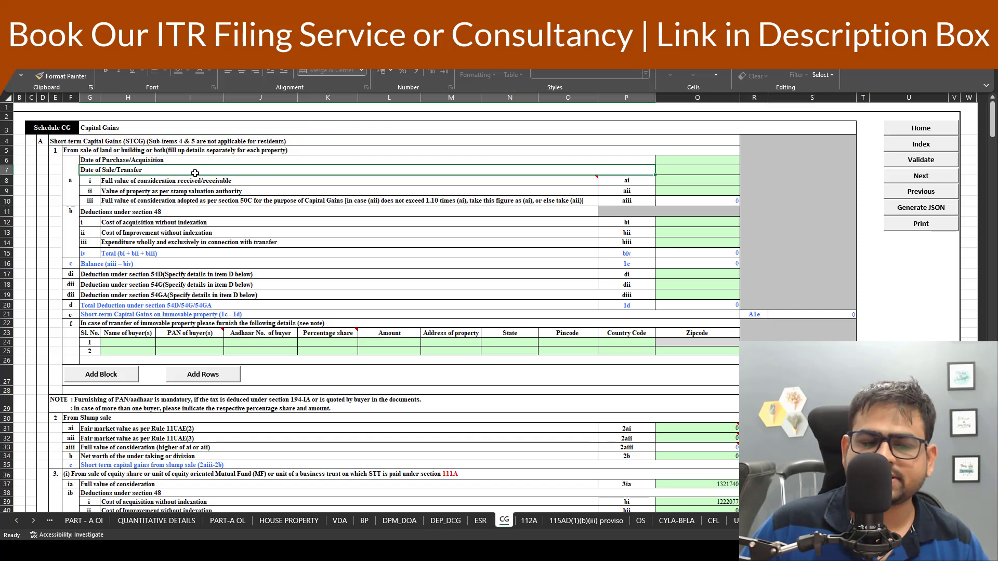
scroll(293, 331, "down", 4)
scroll(293, 331, "down", 6)
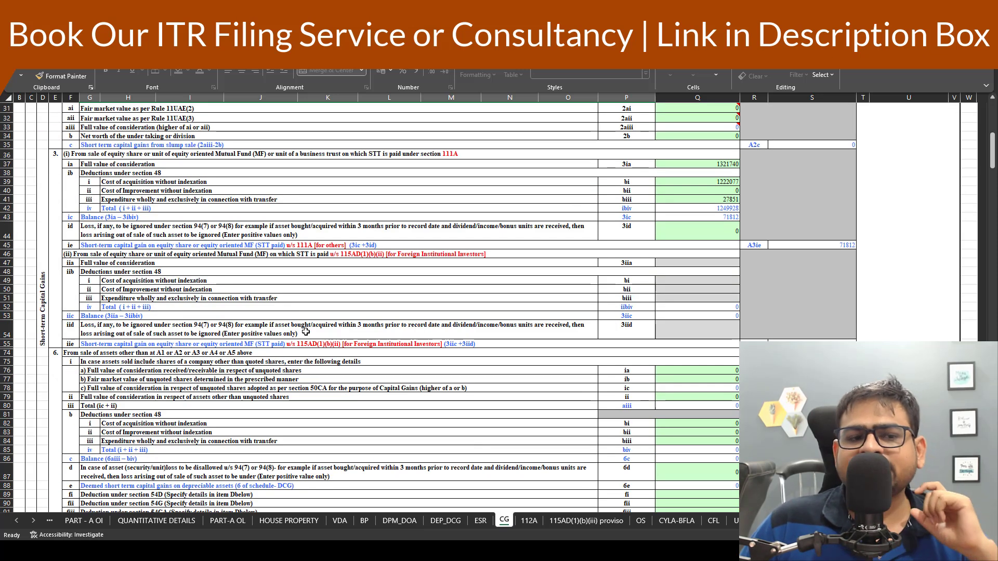
Examine the section 111A equity sale entries: full value of consideration, cost of acquisition without indexation, and balance
left_click(200, 168)
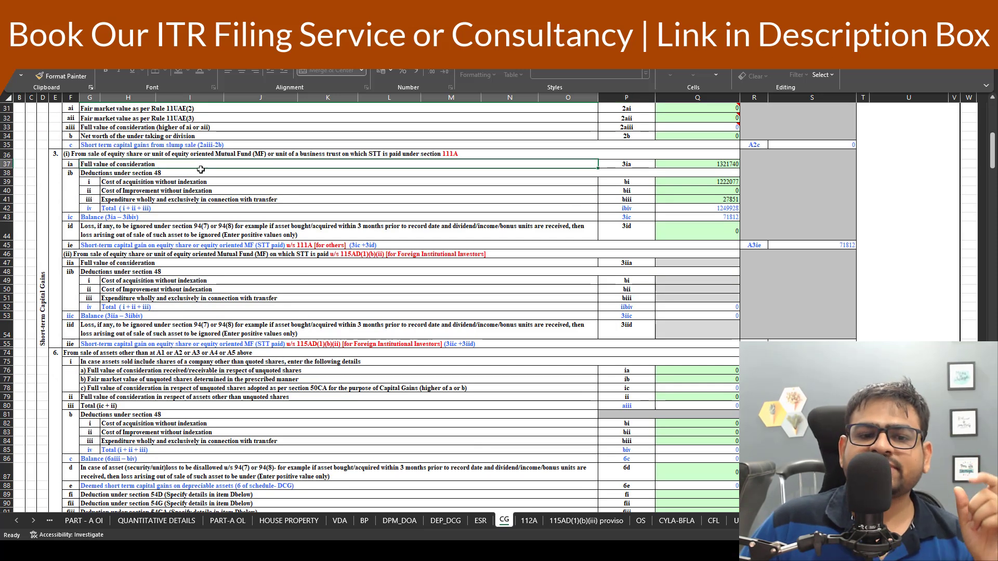
left_click(283, 156)
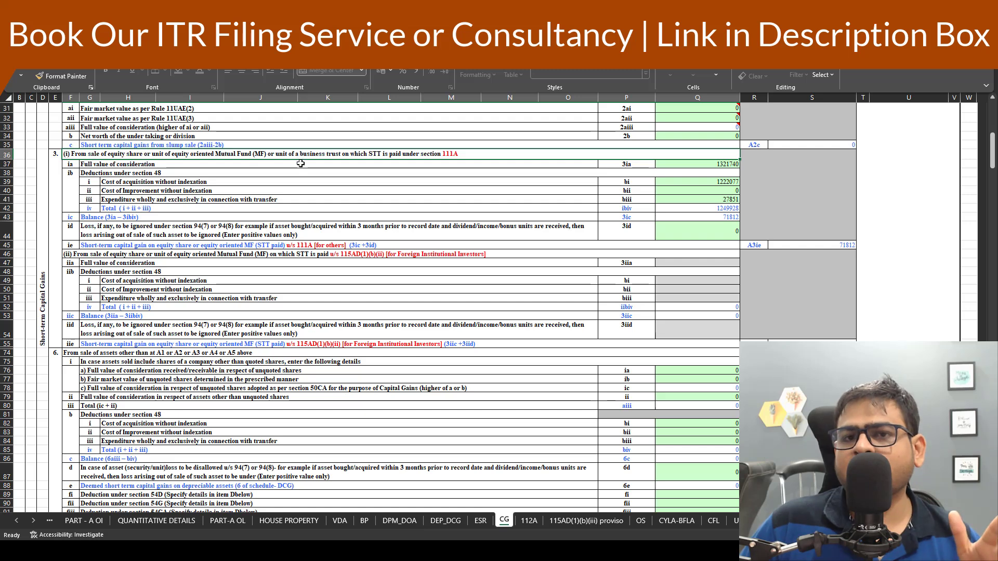
left_click(690, 166)
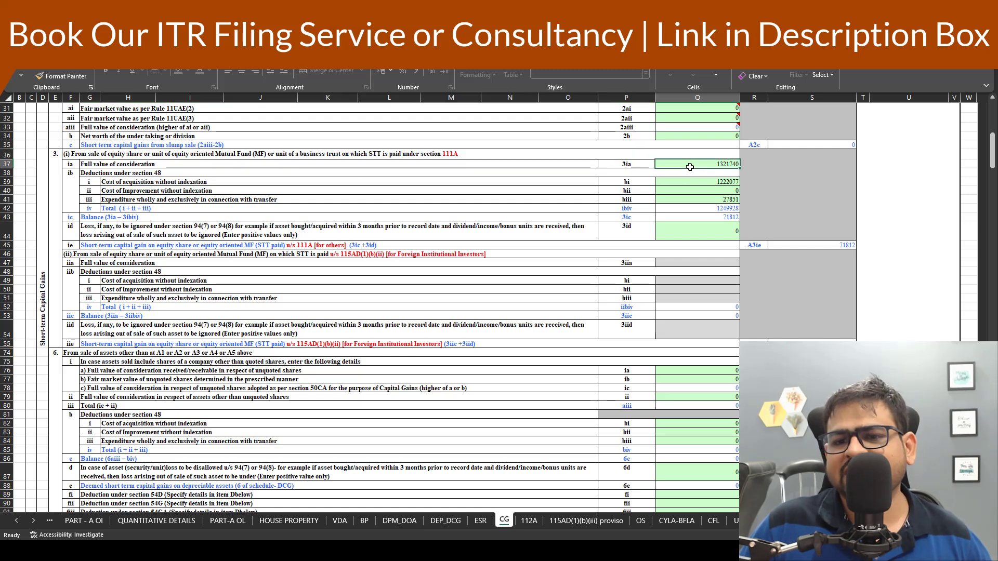
left_click(686, 182)
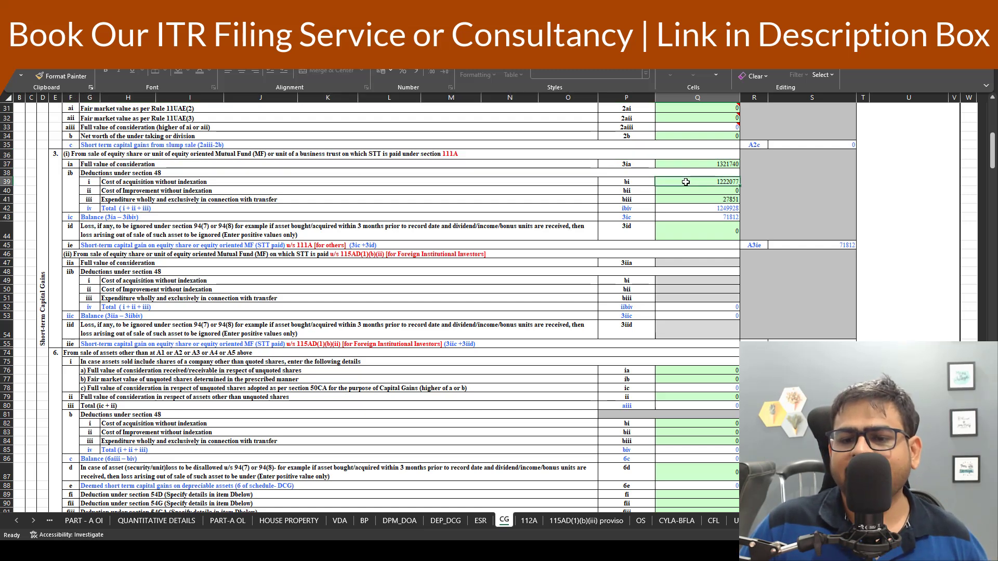
left_click(710, 216)
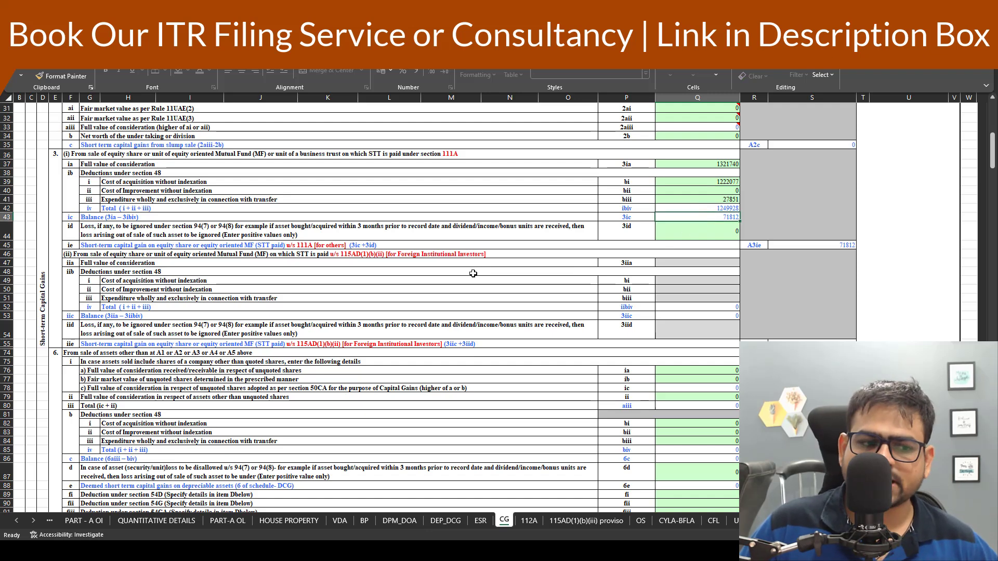
Review the remaining short-term and long-term capital gains items, then check the 112A schedule for equity shares
scroll(395, 261, "down", 8)
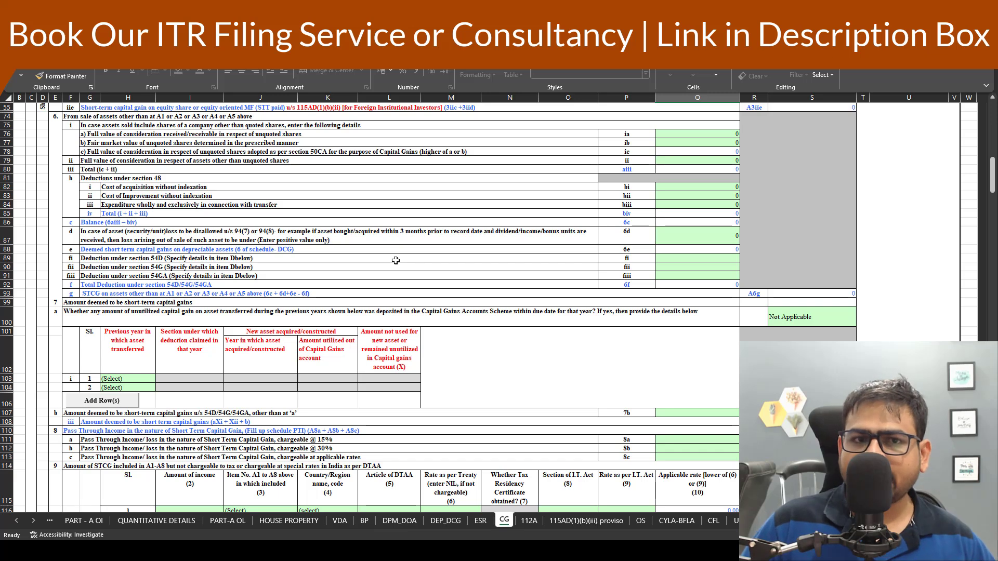
scroll(344, 281, "down", 15)
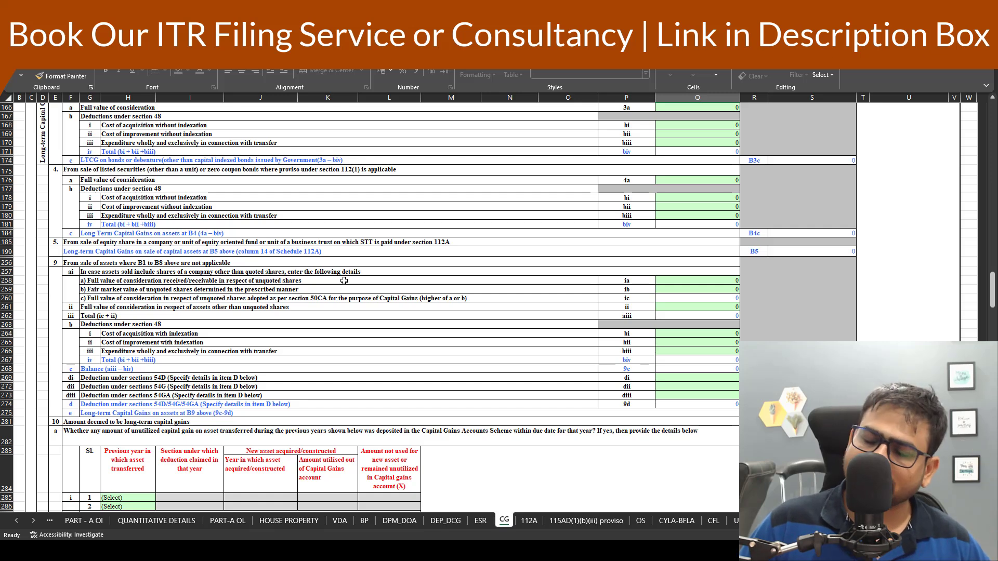
left_click(529, 521)
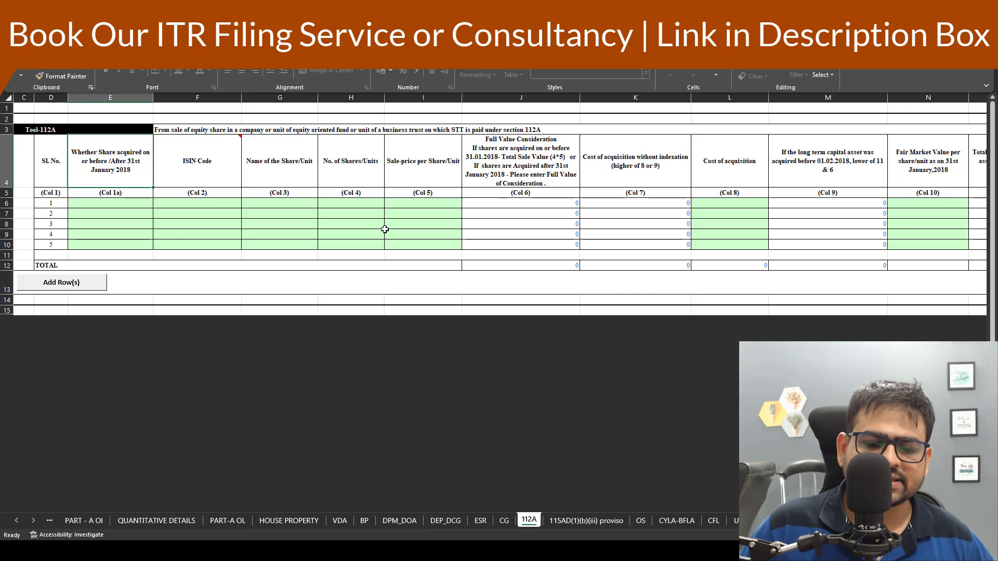
Review the OS schedule's dividend and deposit interest entries and the first nature row under any other income
key("ctrl+Page_Down")
key("ctrl+Page_Down")
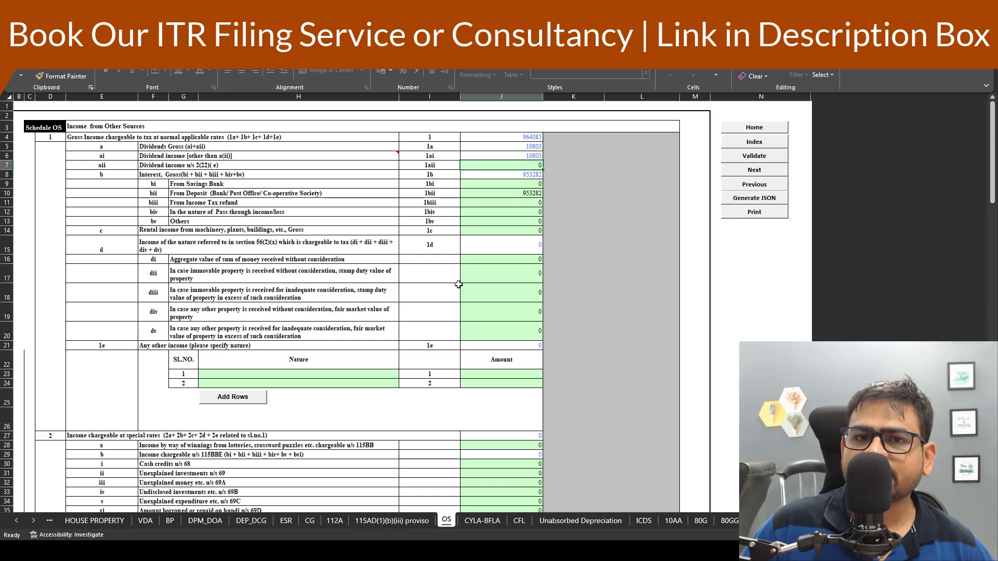
left_click(328, 379)
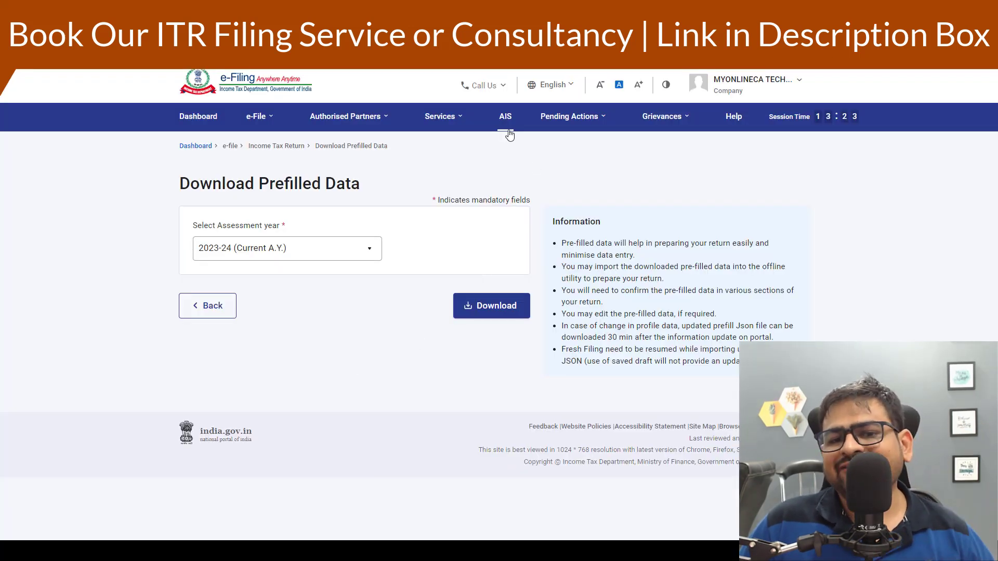
Switch to the e-Filing portal and proceed to the Annual Information Statement (AIS) on the Compliance Portal
left_click(507, 119)
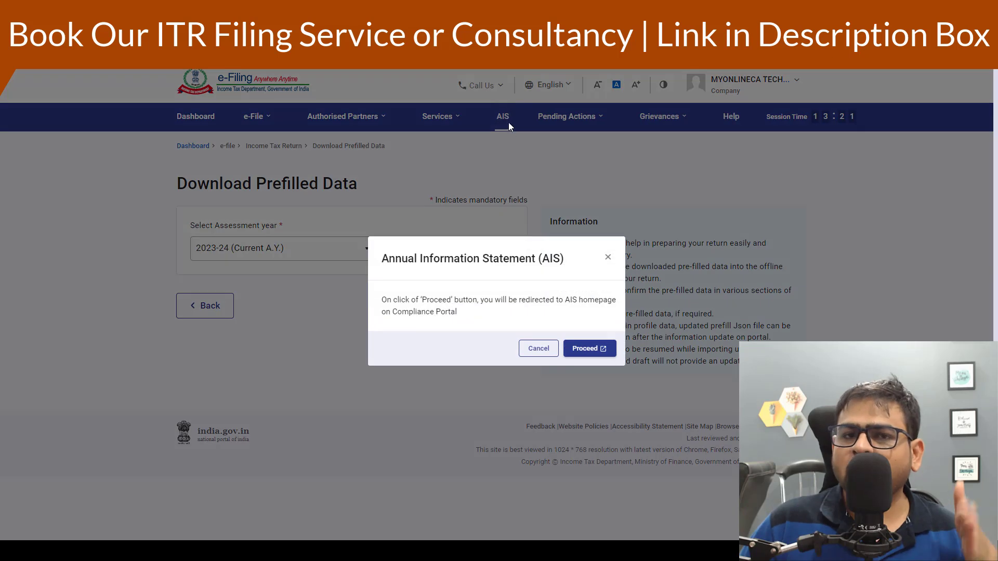
left_click(597, 350)
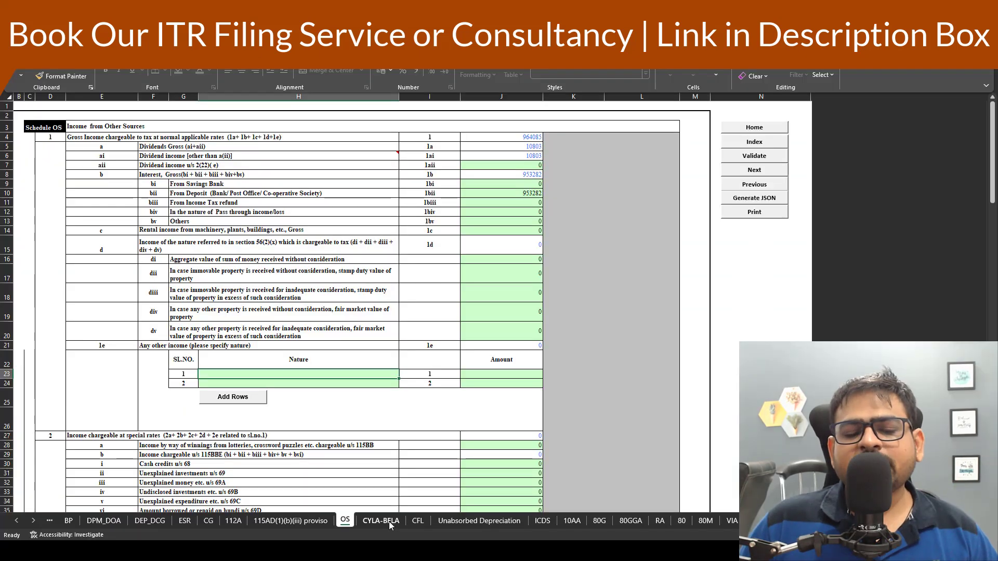
Return to the workbook and review current-year loss set-off on CYLA-BFLA and the carried-forward losses on CFL
left_click(389, 522)
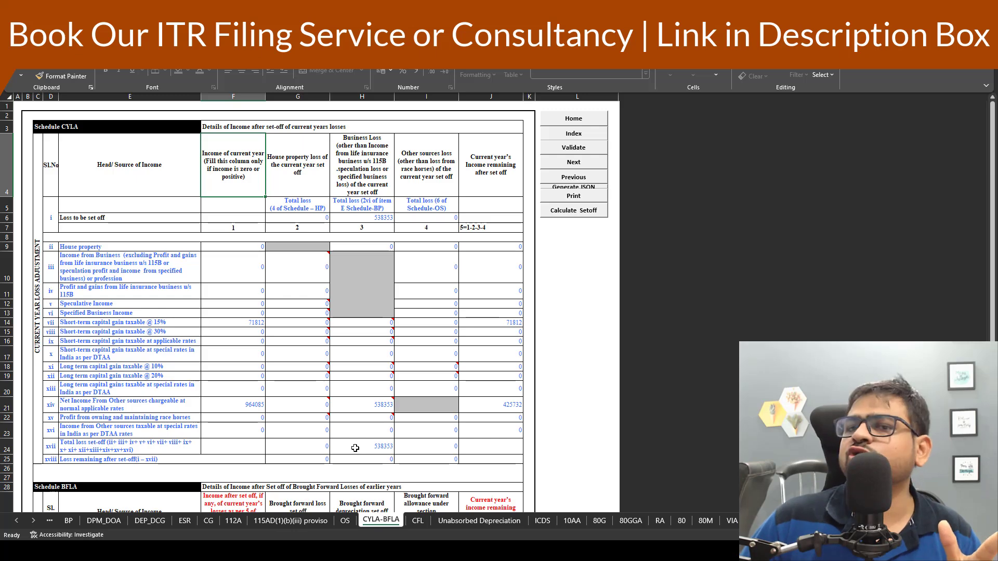
left_click(413, 523)
scroll(414, 411, "down", 4)
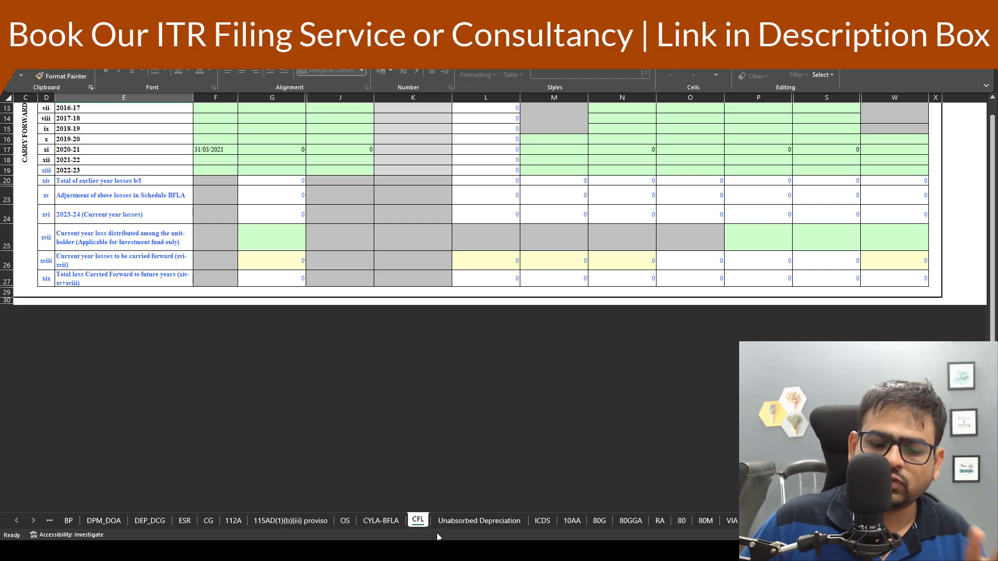
left_click(31, 523)
left_click(31, 523)
left_click(32, 523)
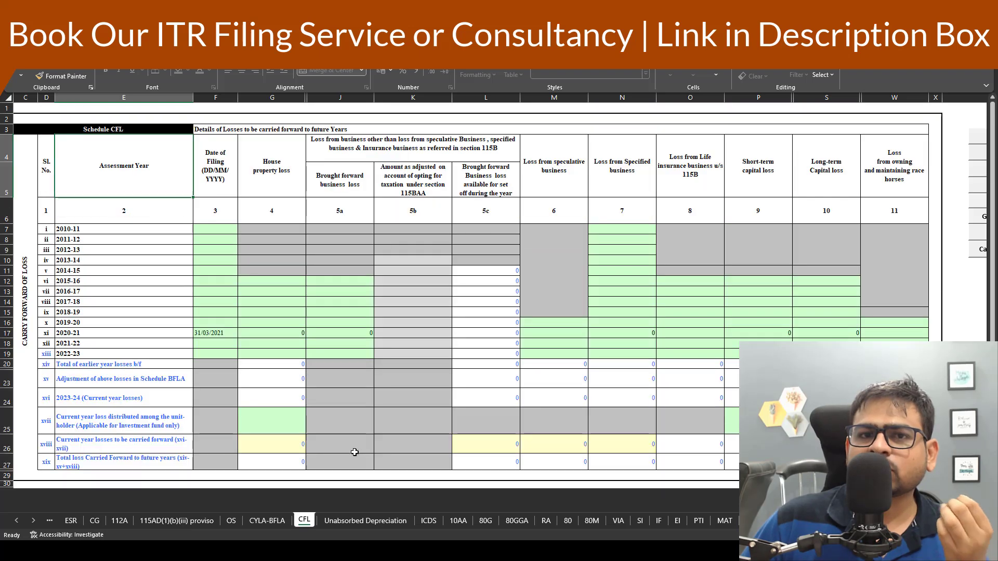
scroll(345, 436, "up", 4)
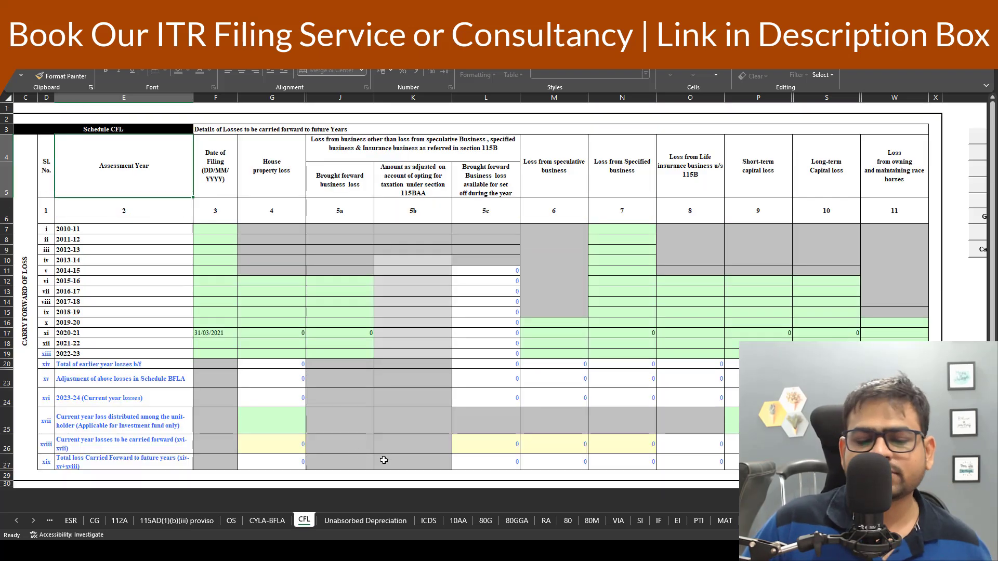
Check the 80G donations schedule, then open the TDS schedule and acknowledge the TAN and credit verification alert
left_click(483, 521)
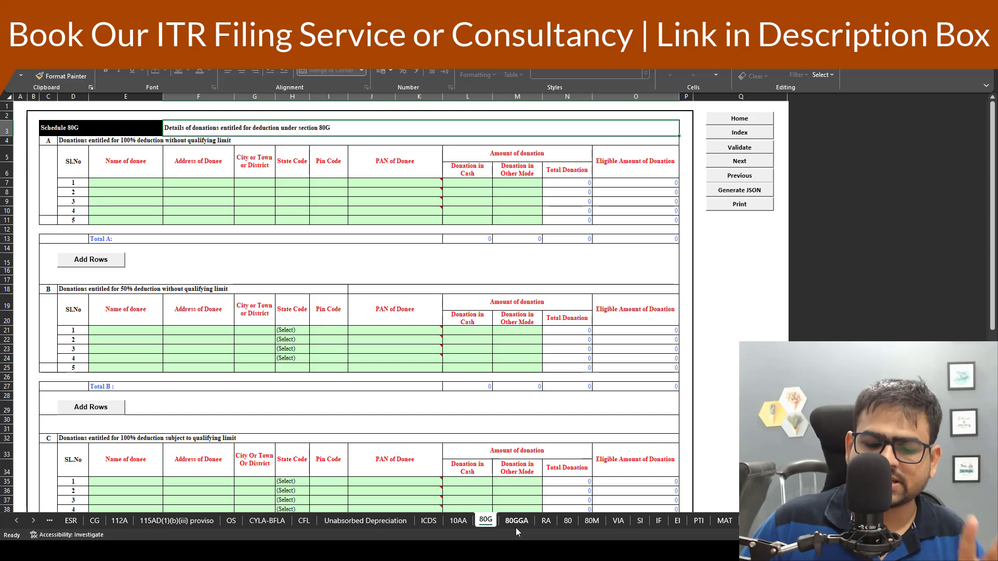
scroll(516, 528, "down", 3)
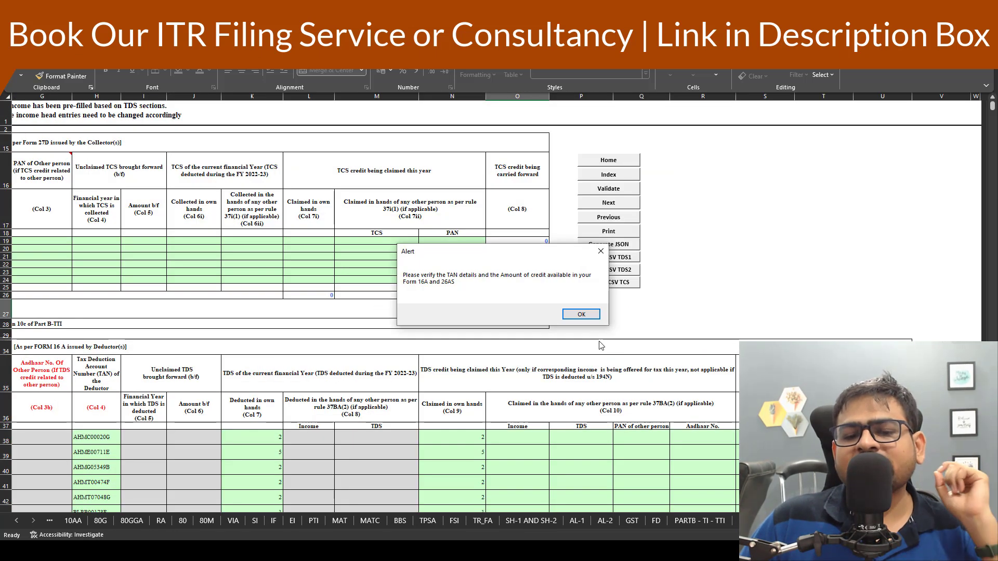
left_click(595, 319)
scroll(508, 407, "down", 3)
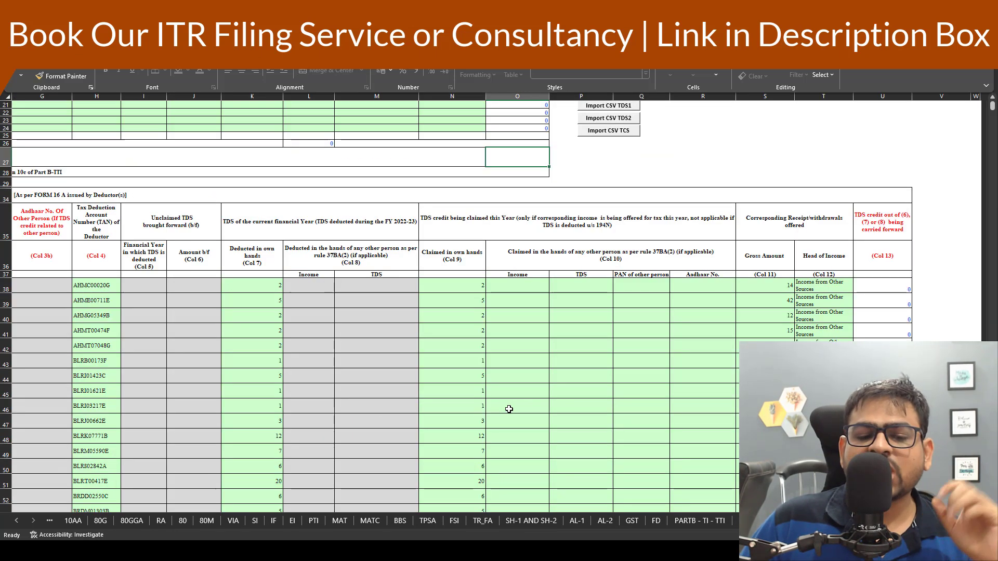
Review Schedule TDS1 across the second deductor's row through to head of income, and down the remaining deductor entries
scroll(216, 327, "down", 2)
left_click(118, 251)
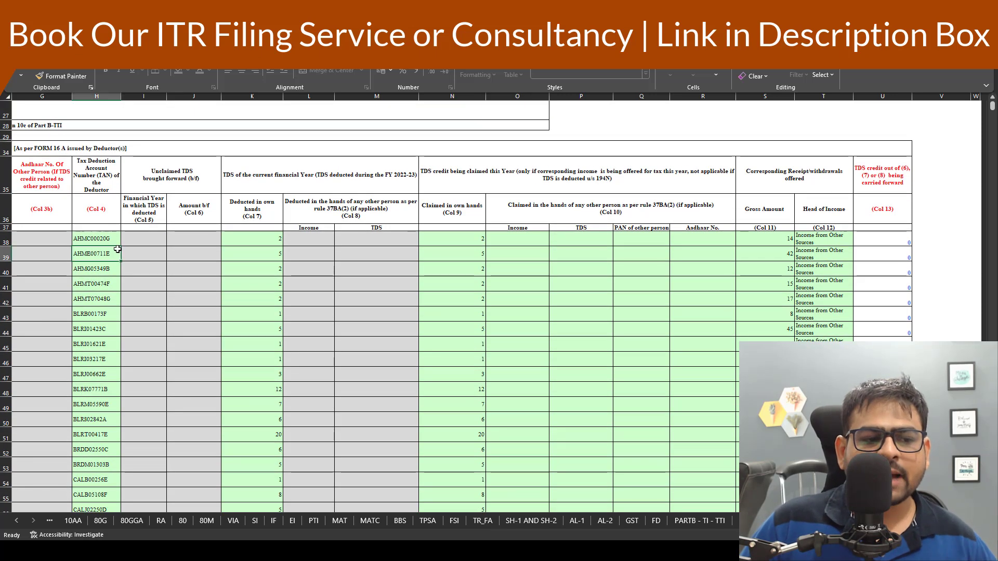
key("Left")
key("Left")
key("Left")
key("Left")
key("Right")
key("Right")
key("Right")
key("Right")
key("Right")
key("Right")
key("Right")
key("Right")
key("Right")
key("Right")
key("Right")
key("Right")
key("Right")
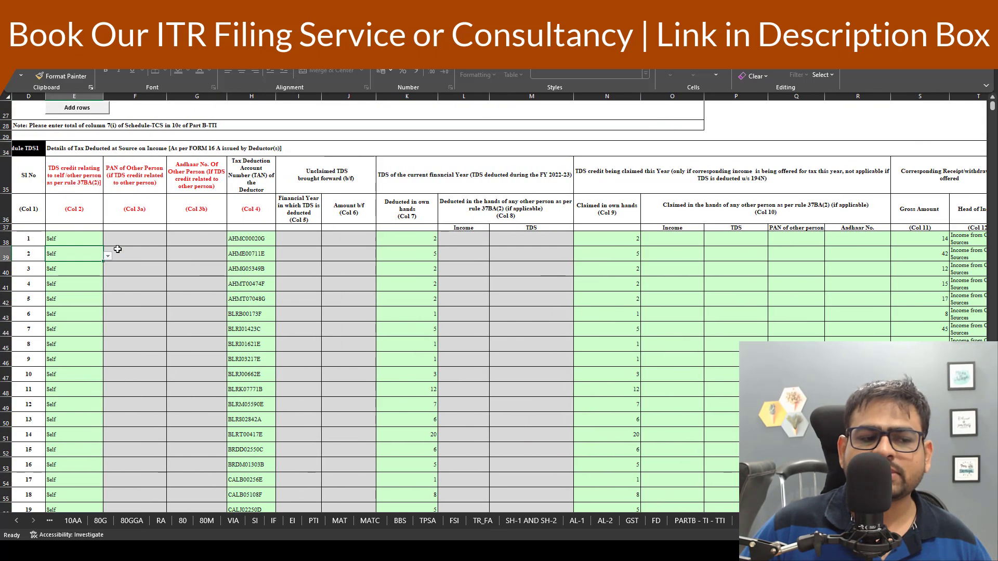
key("Right")
key("Right")
key("Right")
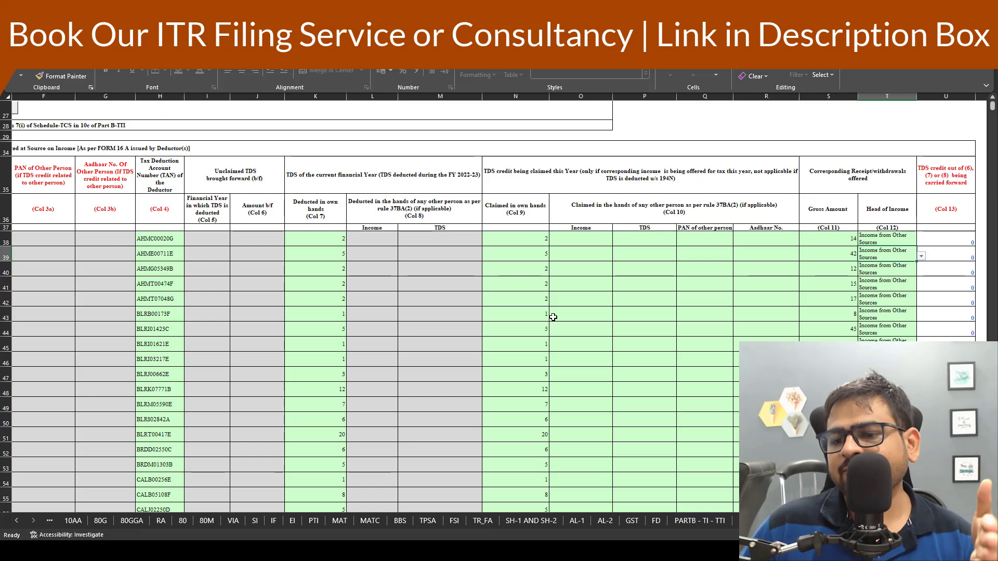
scroll(873, 320, "down", 15)
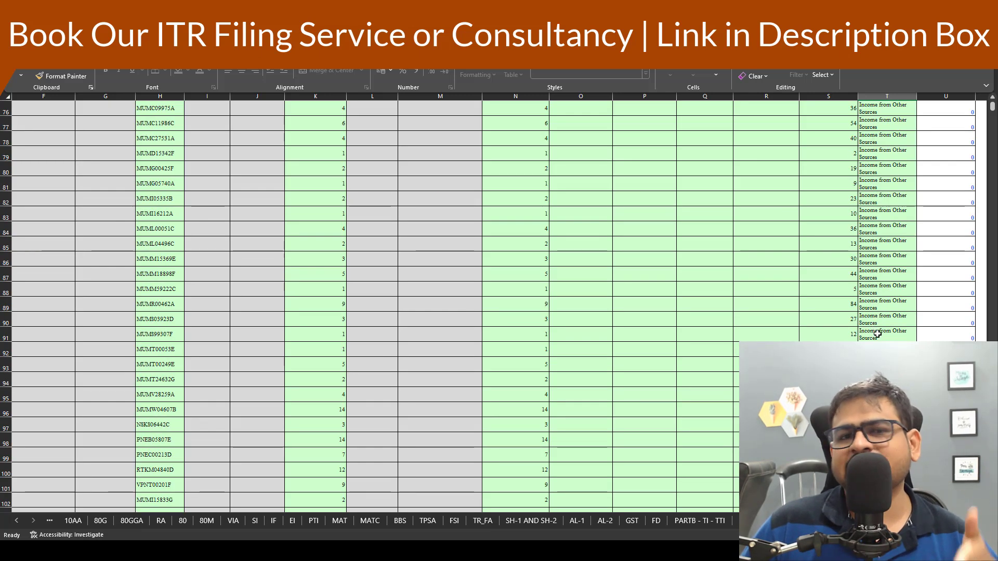
Open the PARTB - TI - TTI schedule and review the computation of total income down to the Chapter VI-A deductions
left_click(700, 521)
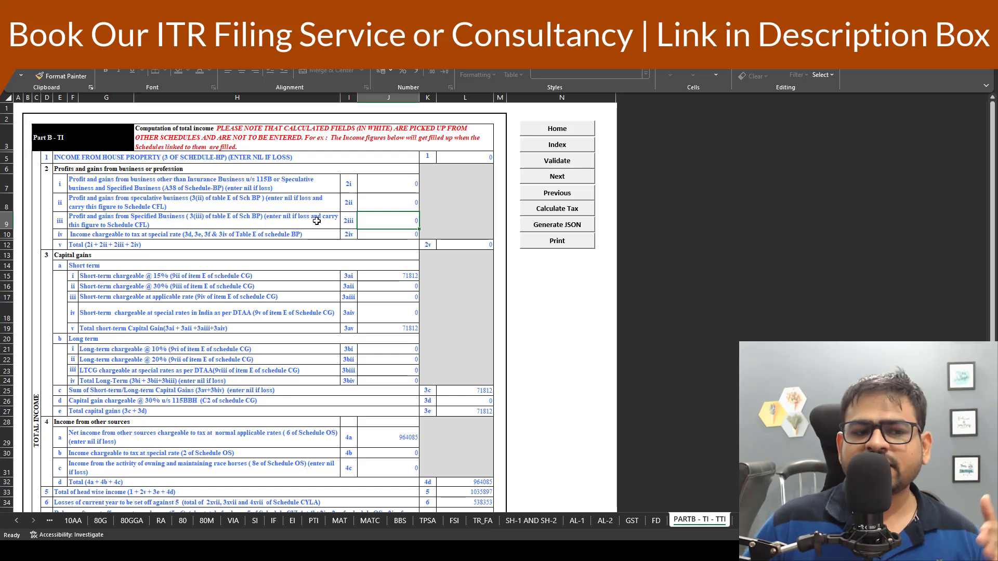
scroll(337, 278, "down", 2)
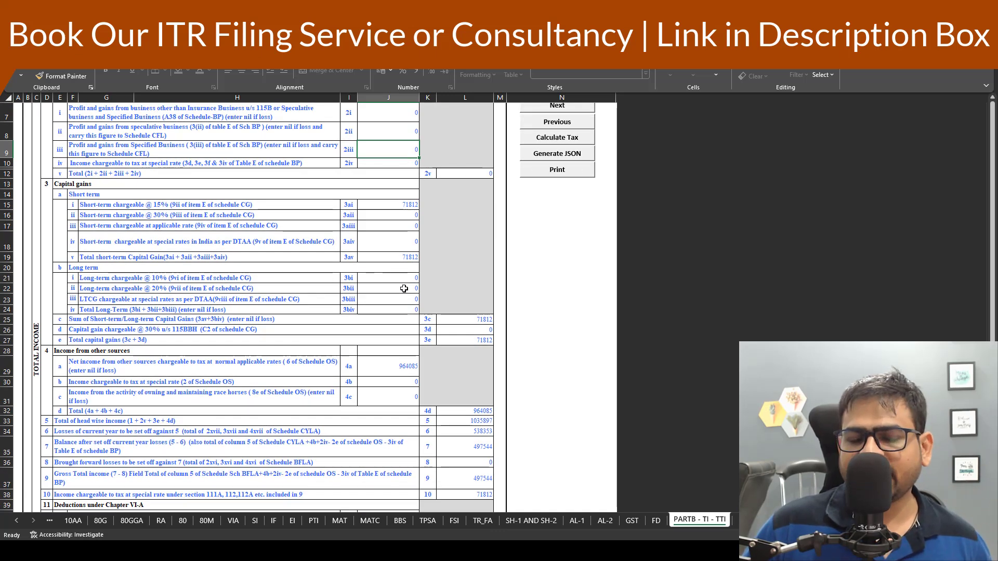
scroll(401, 287, "up", 2)
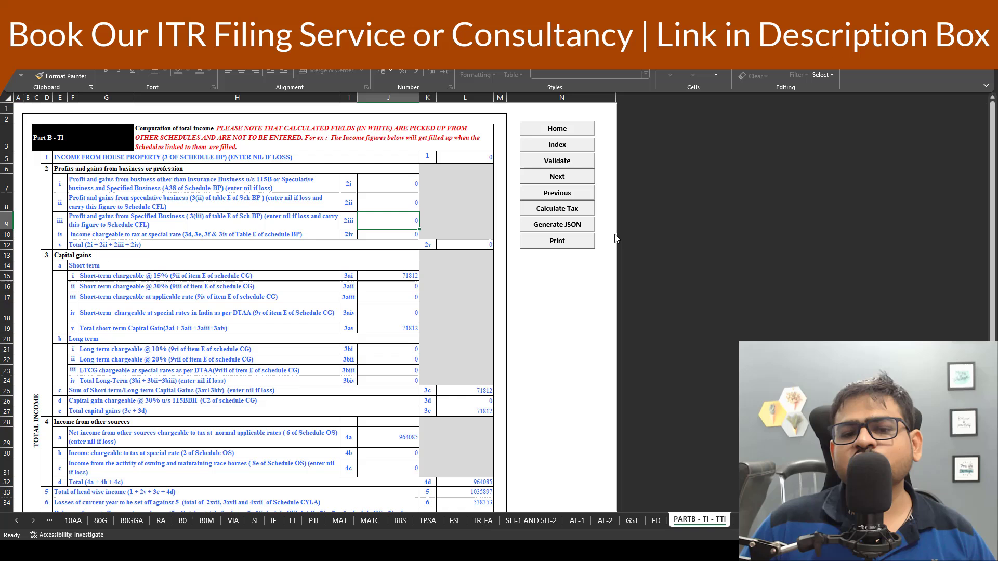
Calculate the tax on Part B, and check the tax liability, interest, taxes paid and refund rows of Part B - TTI
left_click(583, 213)
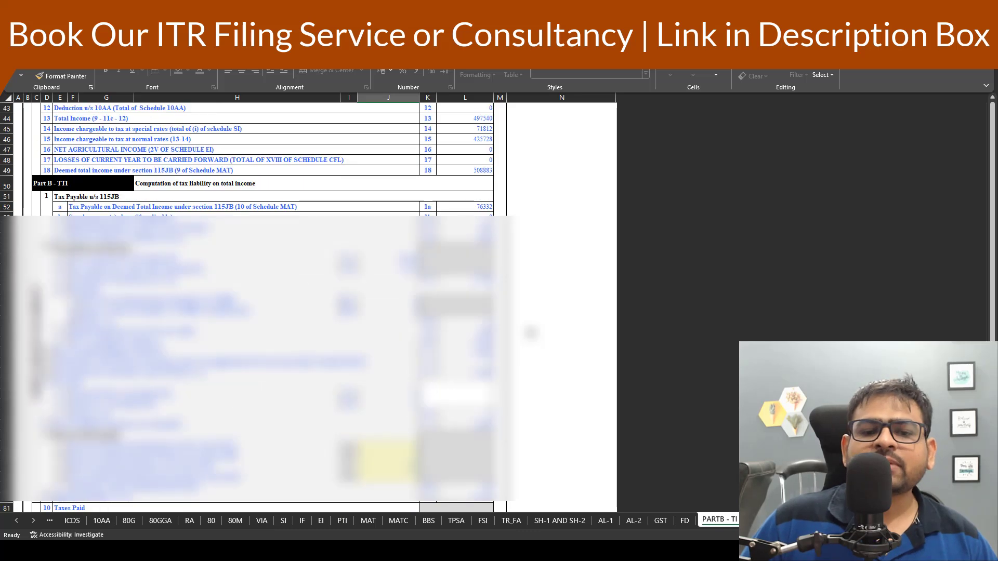
scroll(531, 330, "down", 6)
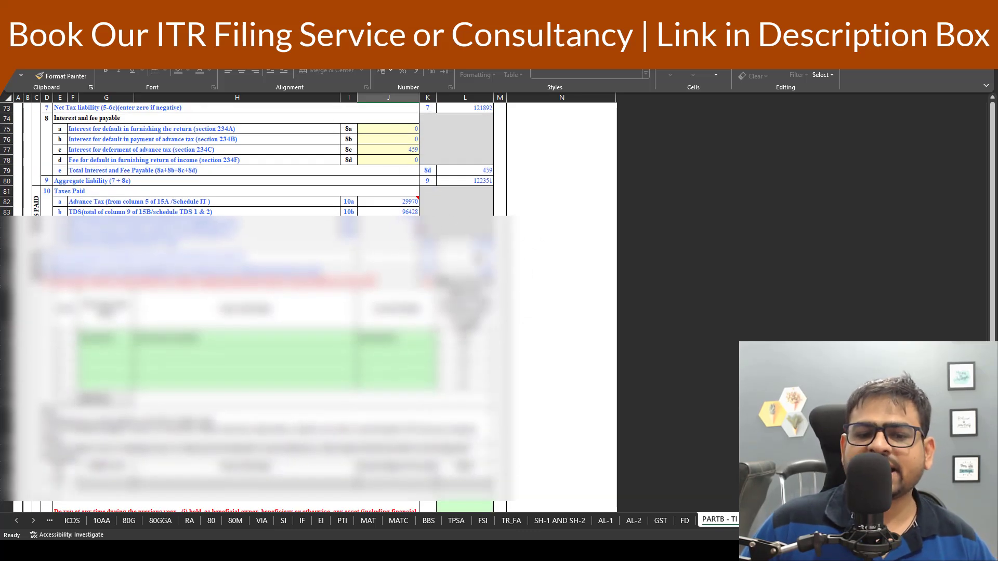
left_click(481, 272)
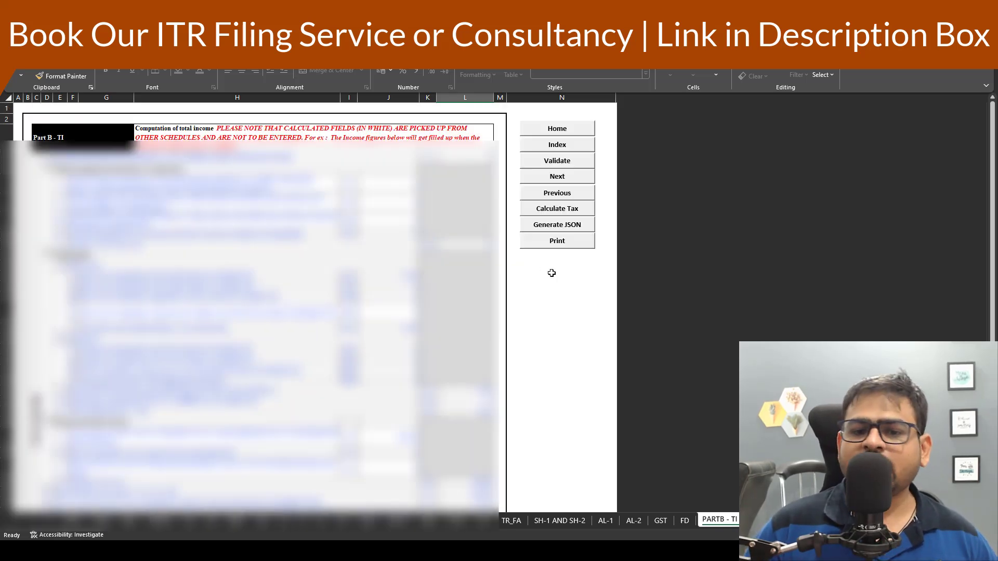
Generate the return's JSON, acknowledge the set-off and tax computation alert, and save the JSON from the summary sheet
left_click(579, 233)
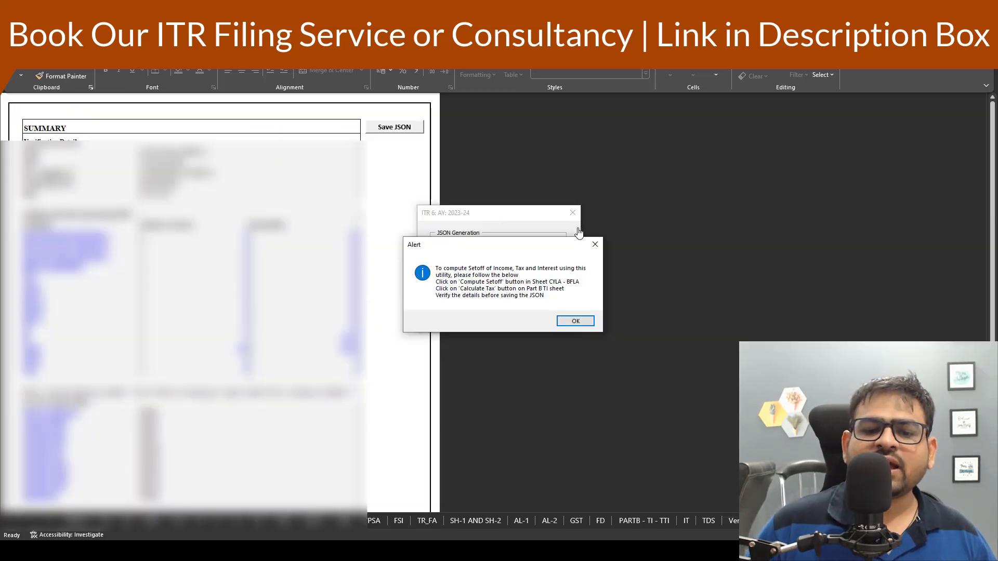
left_click(575, 321)
left_click(574, 318)
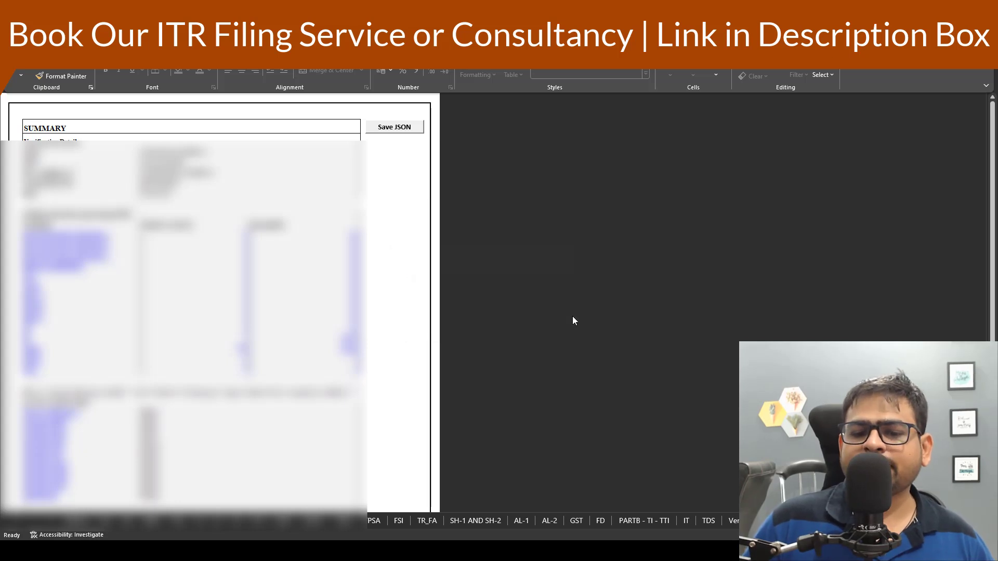
left_click(394, 127)
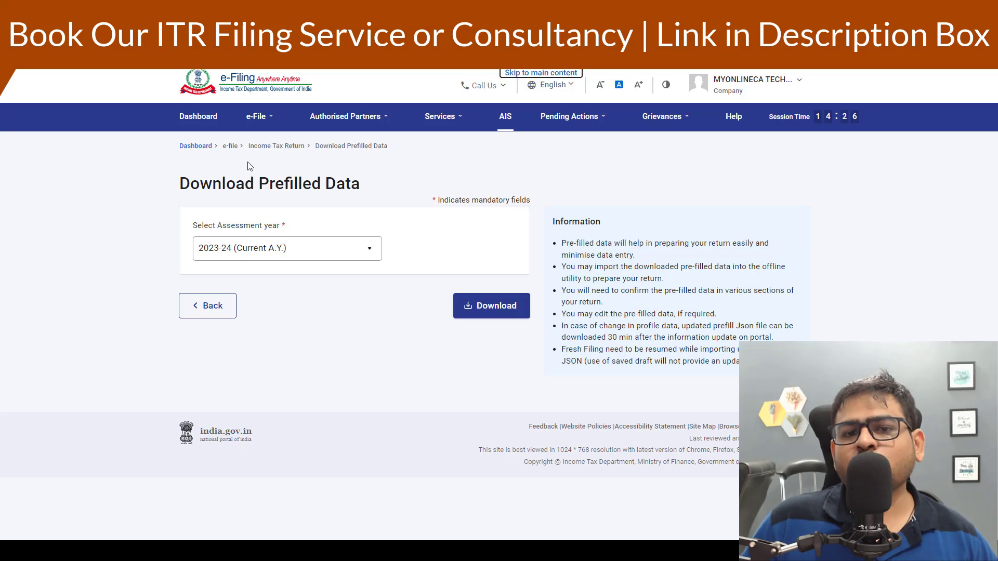
Switch to the e-Filing portal and start filing an income tax return for assessment year 2023-24 in Offline mode
left_click(256, 116)
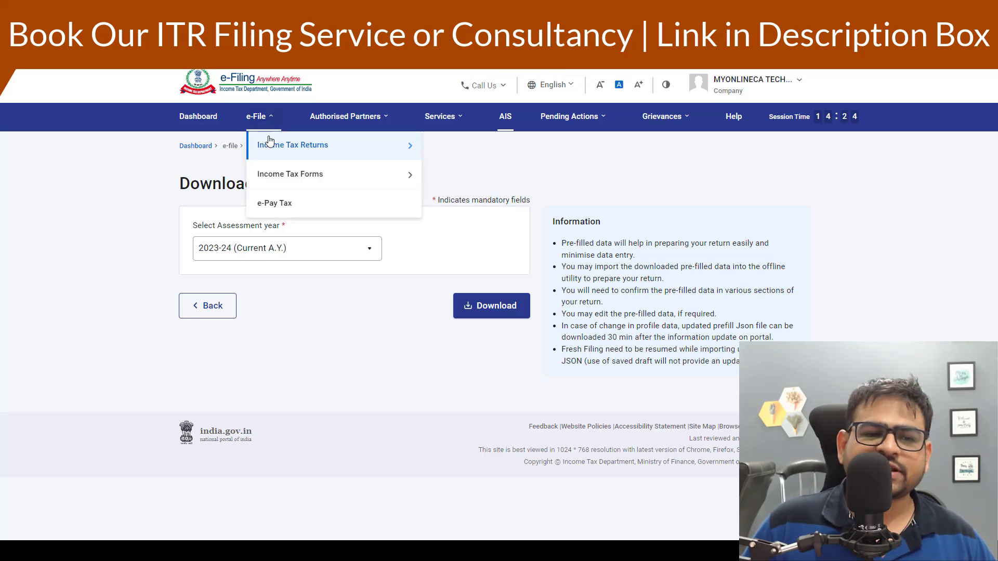
mouse_move(270, 145)
left_click(437, 147)
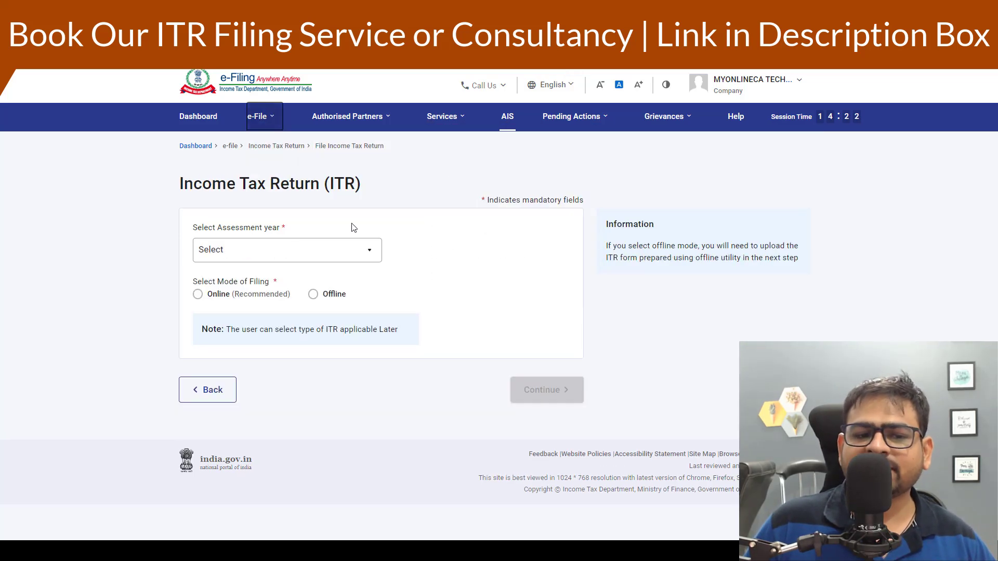
left_click(288, 255)
left_click(265, 296)
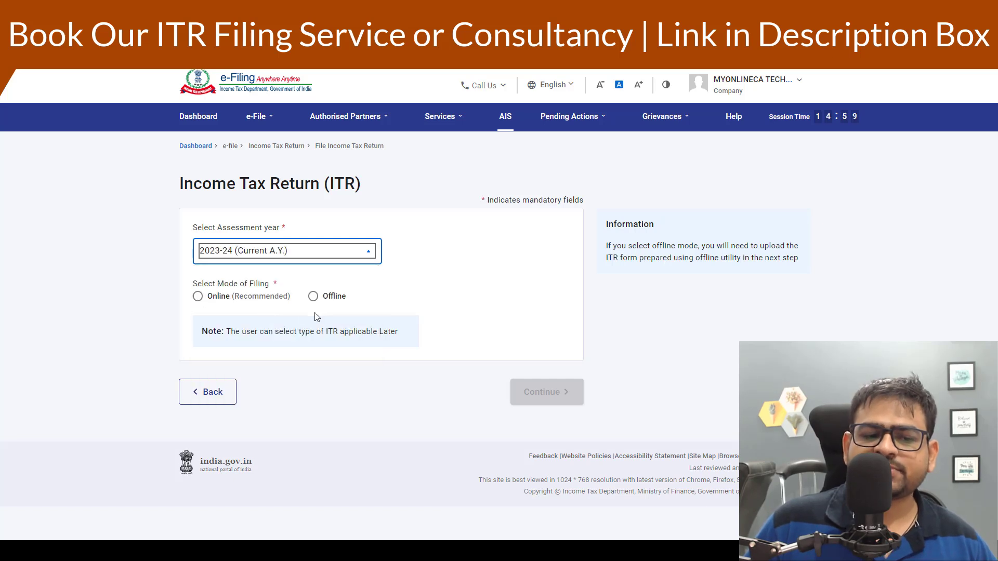
left_click(322, 301)
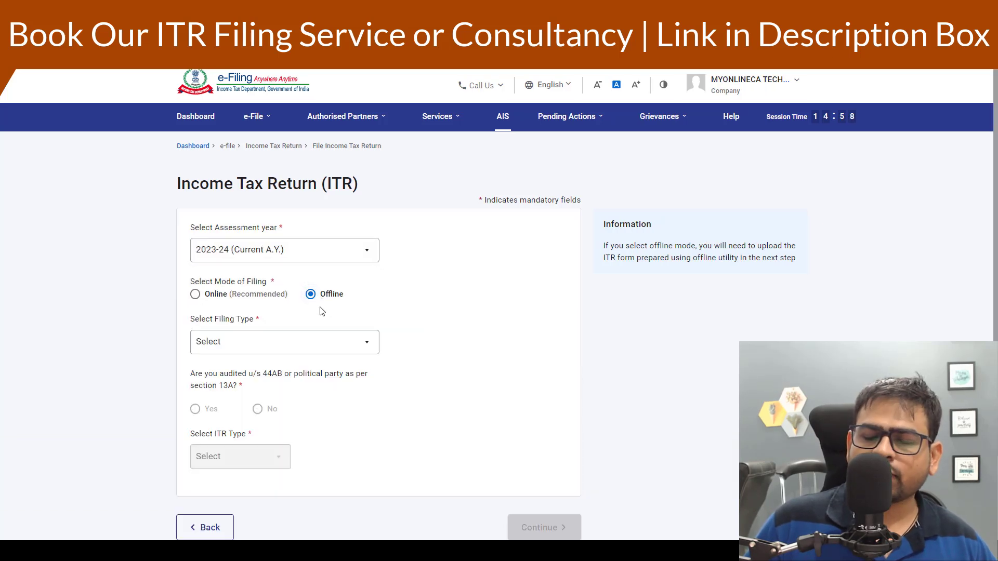
Choose filing type 139(1) - Original Return, answer No to the 44AB audit question, select ITR-6 and continue
left_click(287, 341)
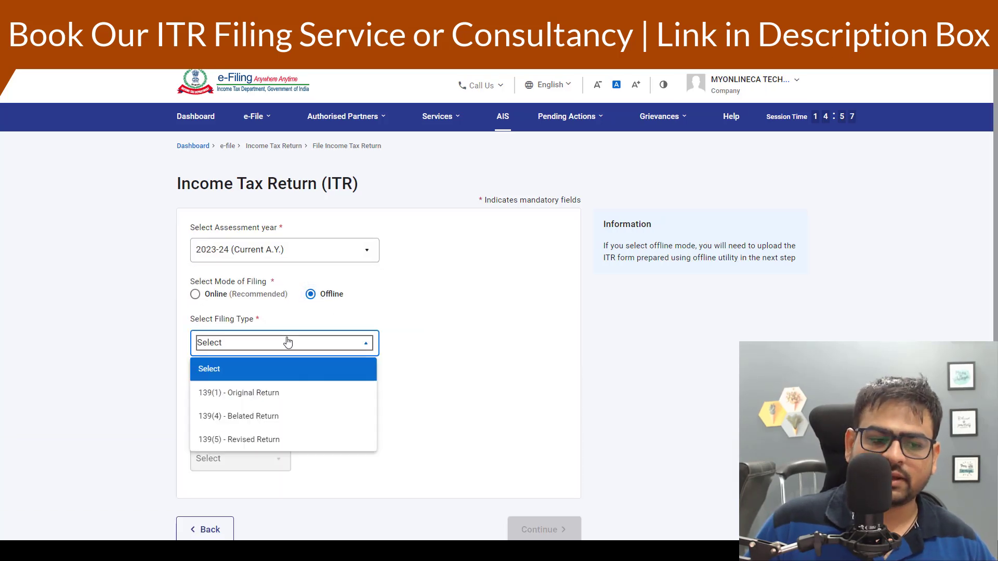
left_click(247, 396)
scroll(312, 350, "down", 2)
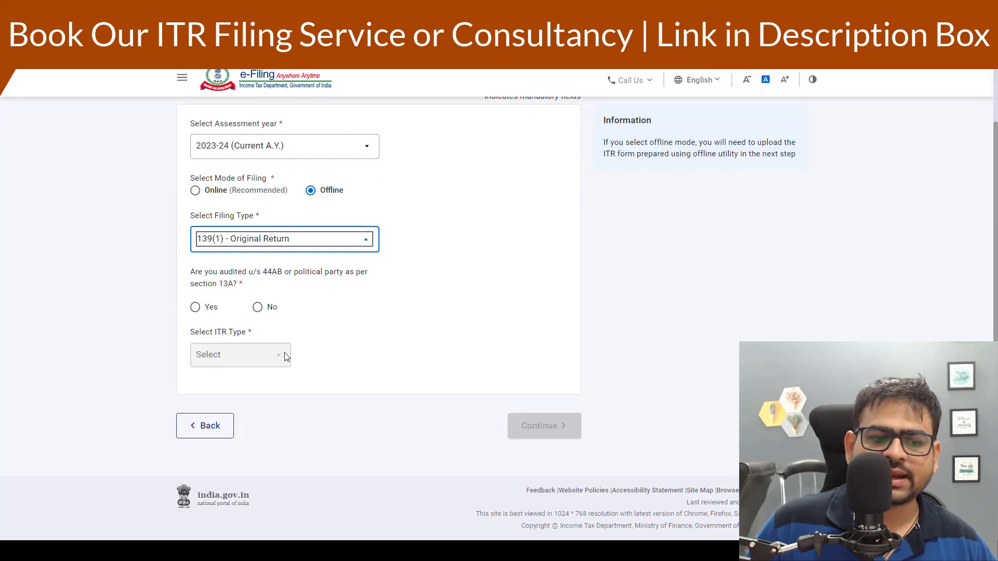
left_click(263, 308)
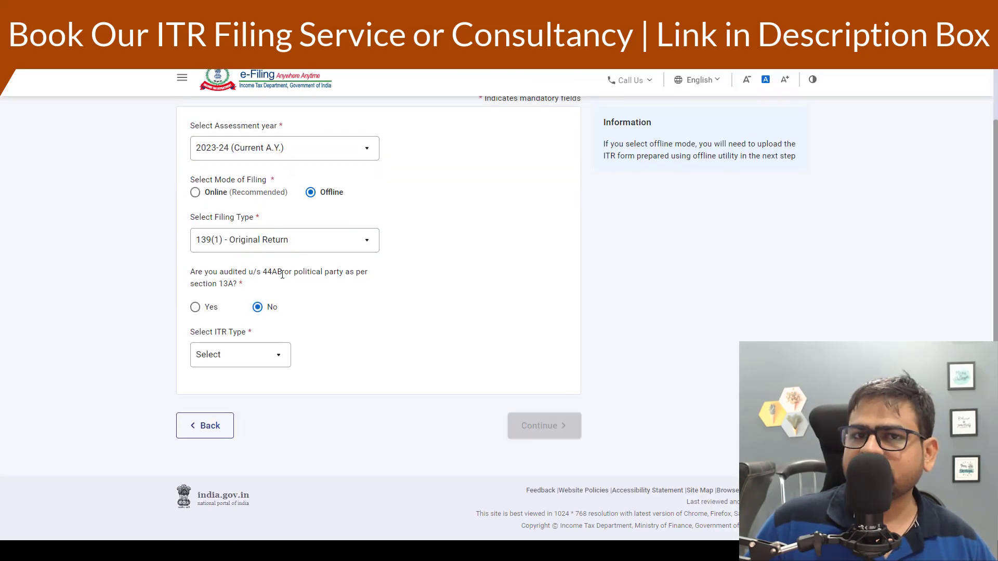
left_click(249, 360)
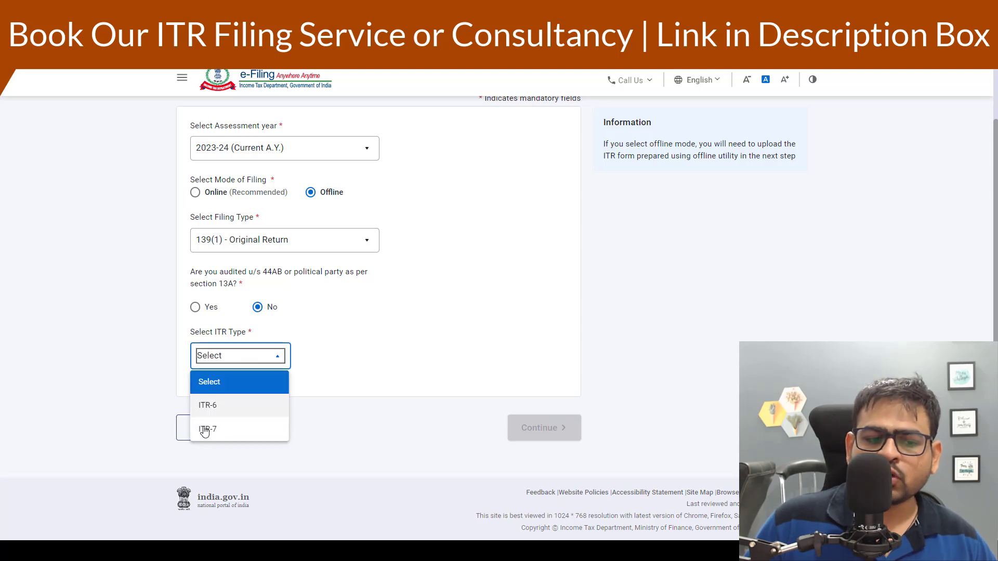
left_click(235, 409)
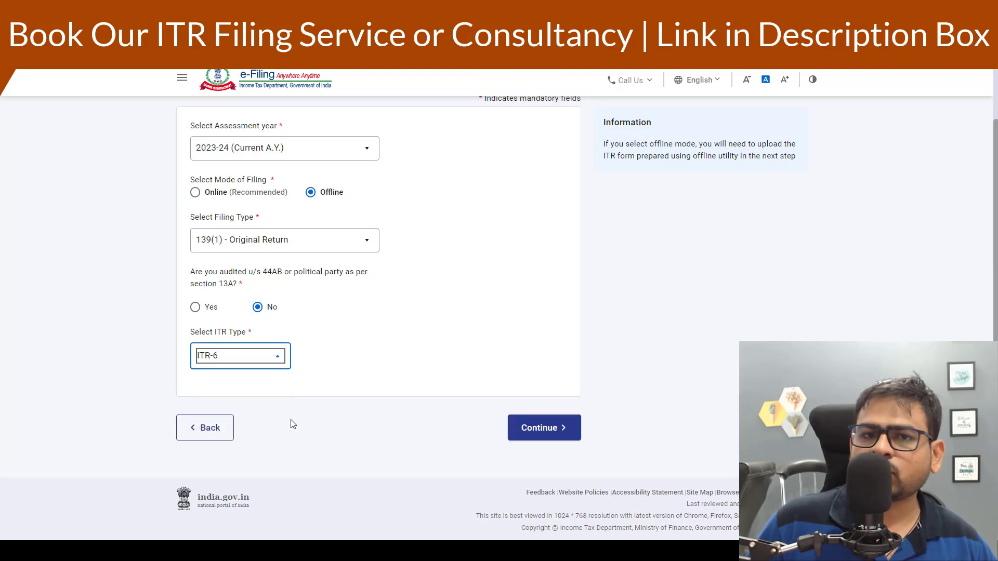
left_click(518, 426)
Attach the saved ITR-6 JSON file from the ITR 6_AY 2023-24_V1.0 folder for upload
left_click(239, 280)
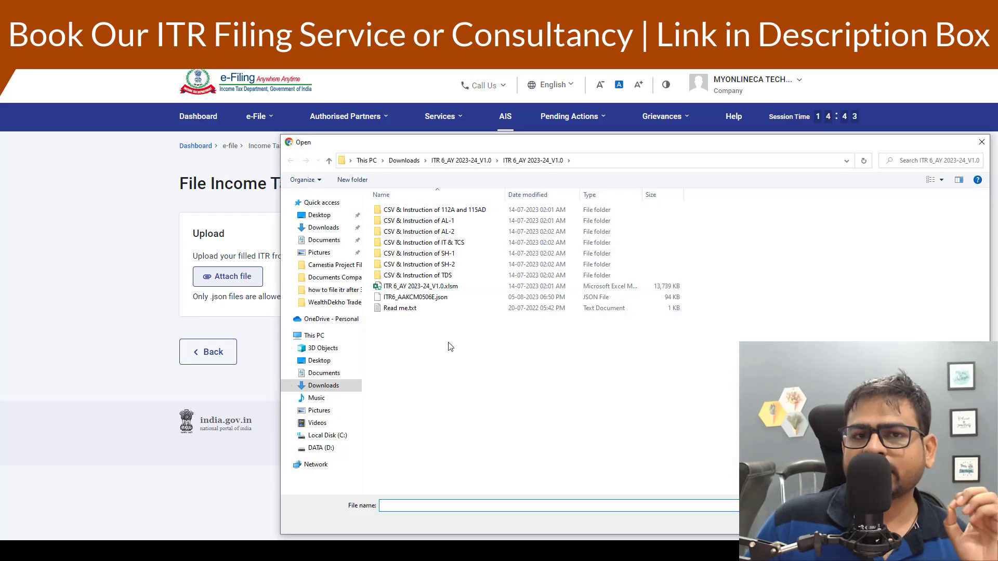
left_click(446, 299)
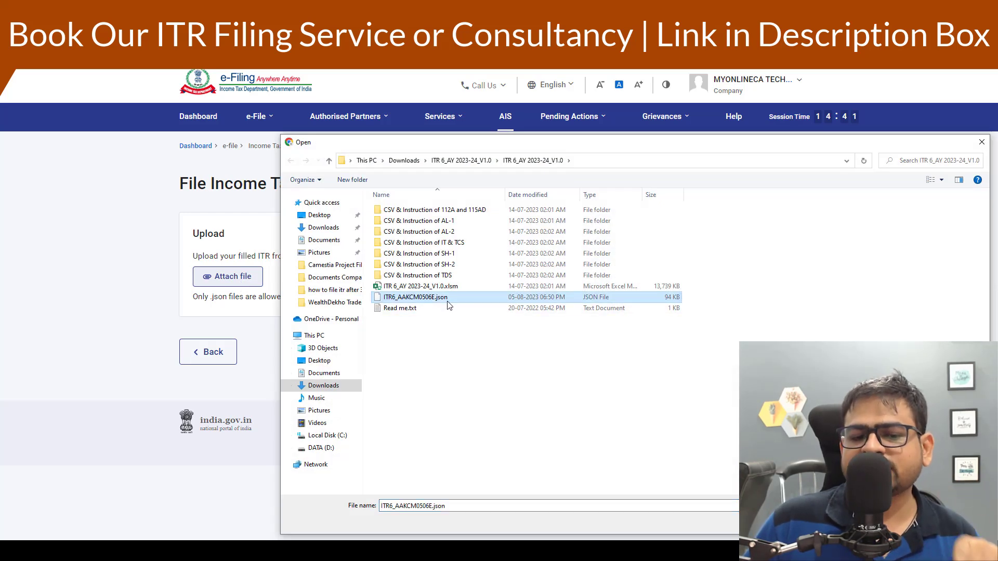
double_click(448, 300)
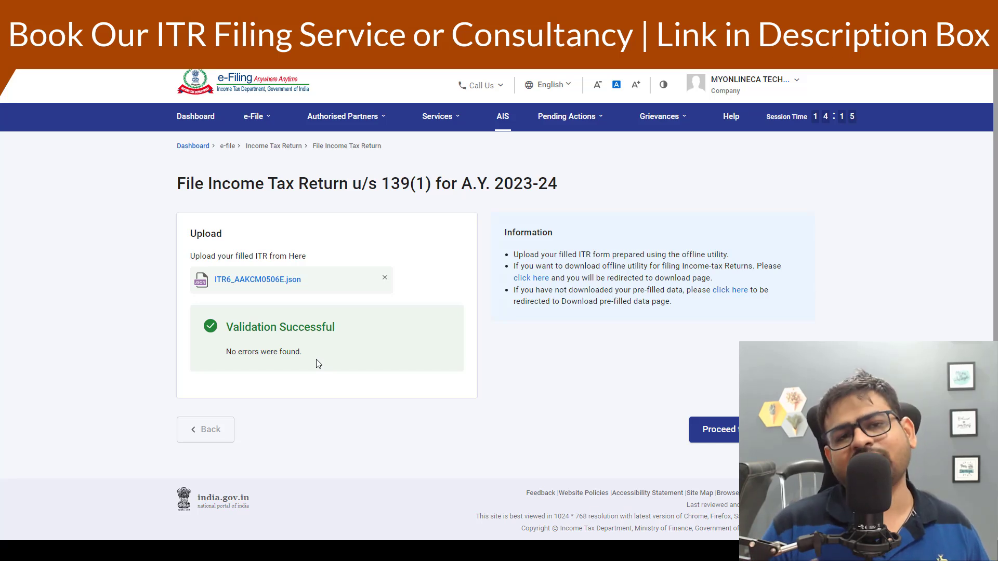
Open the list of filed returns and download the second document offered for the A.Y. 2022-23 return
left_click(255, 116)
mouse_move(285, 141)
left_click(463, 205)
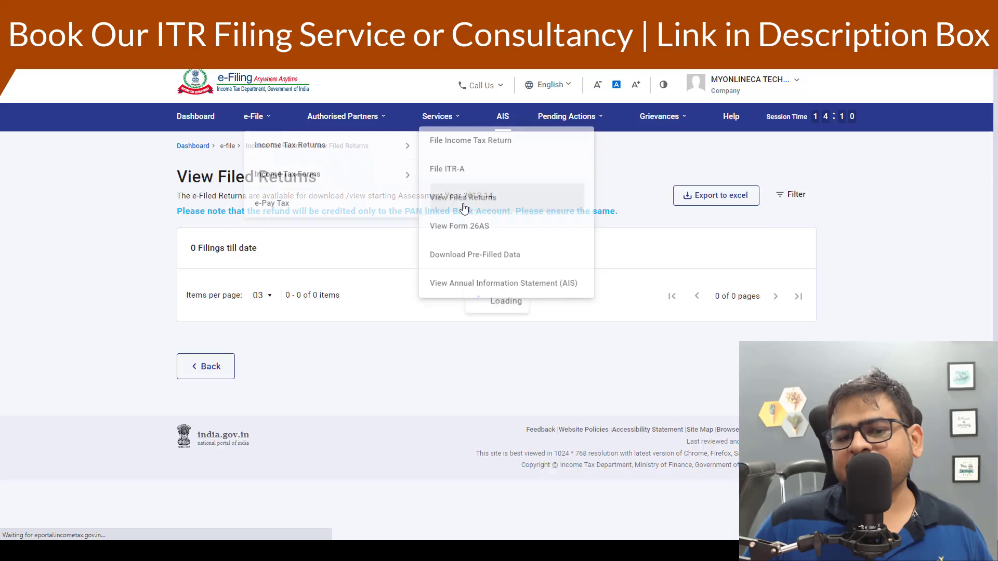
left_click_drag(215, 285, 269, 285)
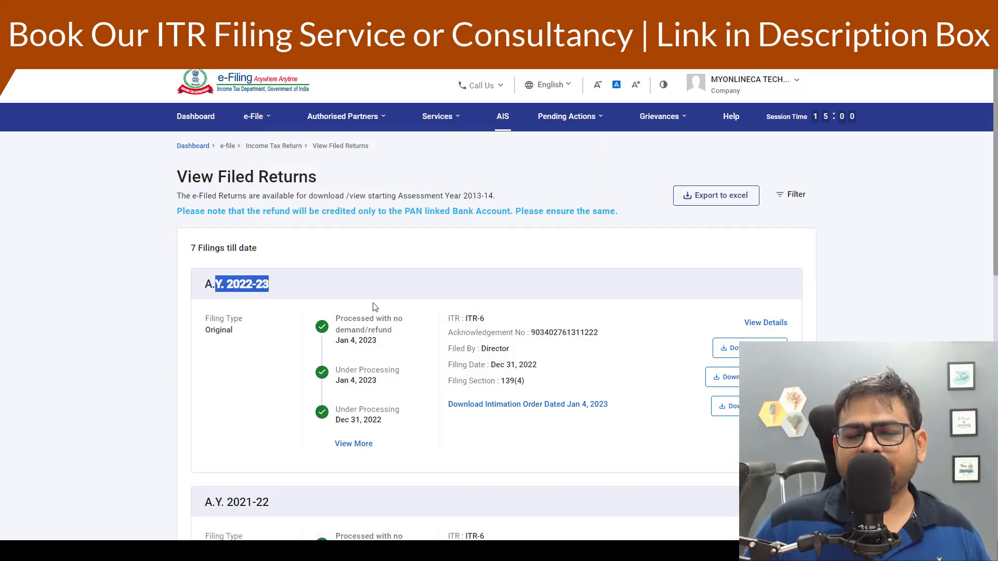
left_click(748, 378)
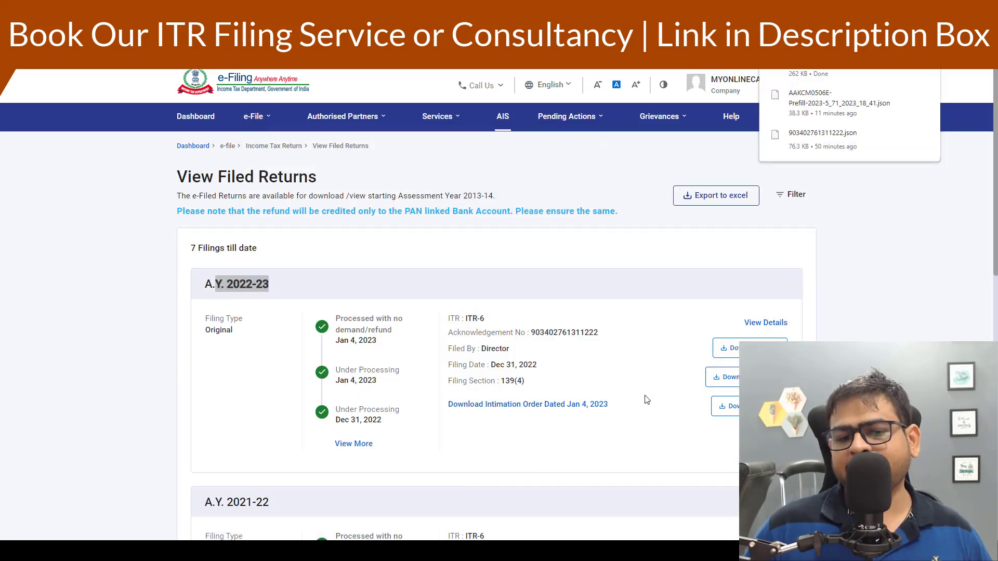
left_click(832, 405)
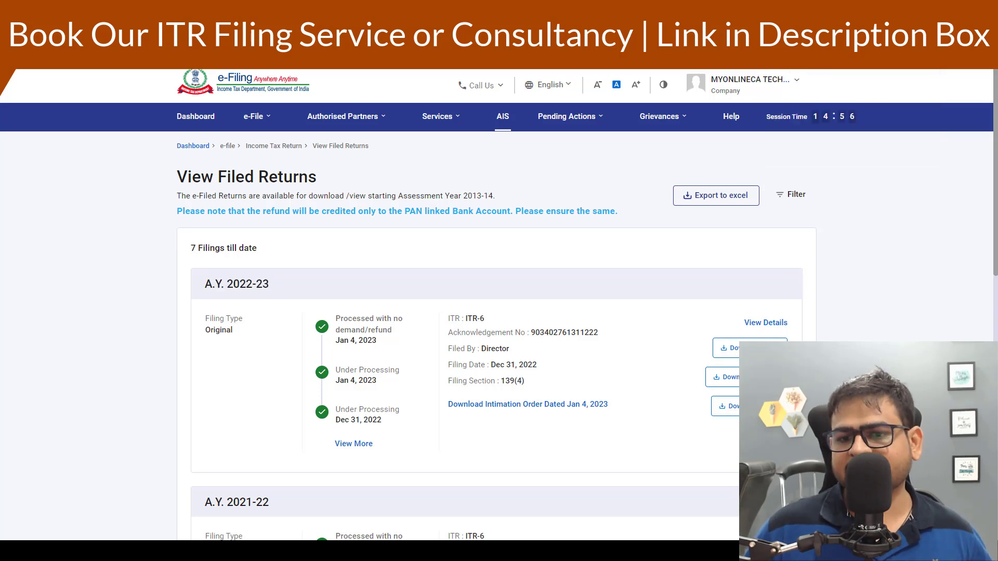